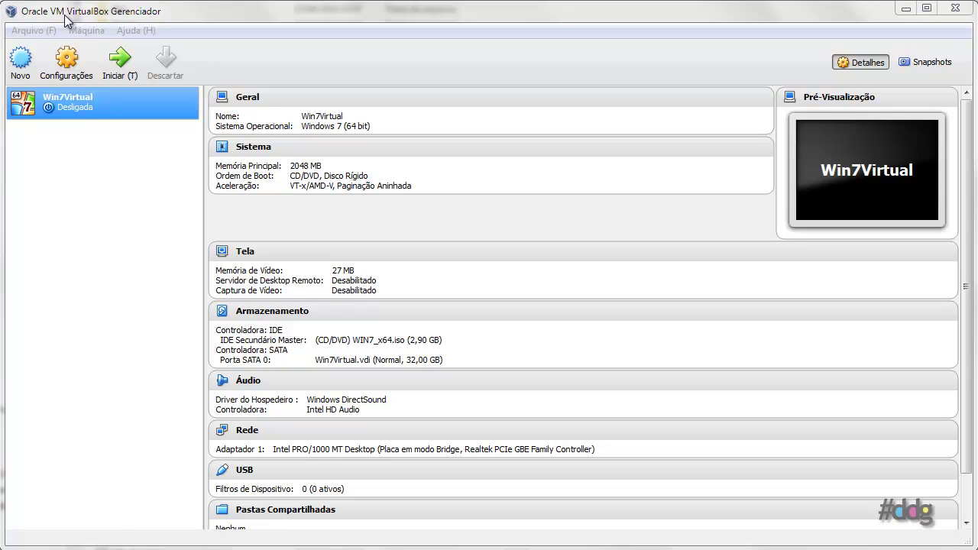
Review the boot order in the system settings of the Win7Virtual machine and close the settings without changes.
{"action": "left_click", "coordinate": [71, 104]}
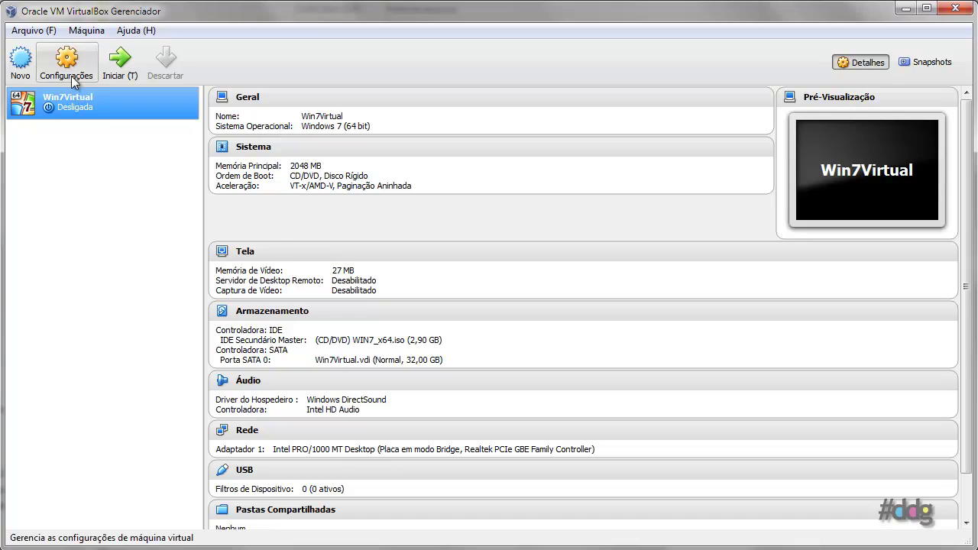
{"action": "left_click", "coordinate": [74, 81]}
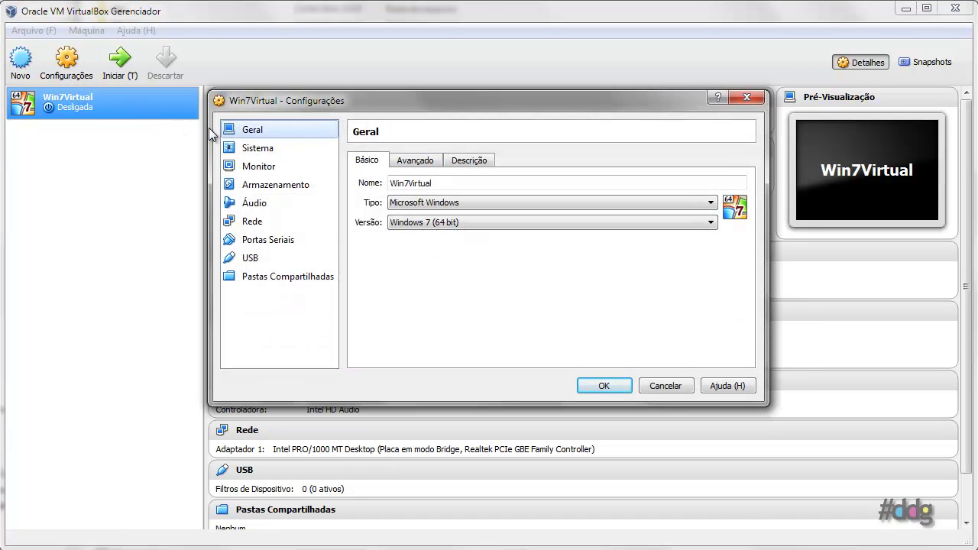
{"action": "left_click", "coordinate": [259, 149]}
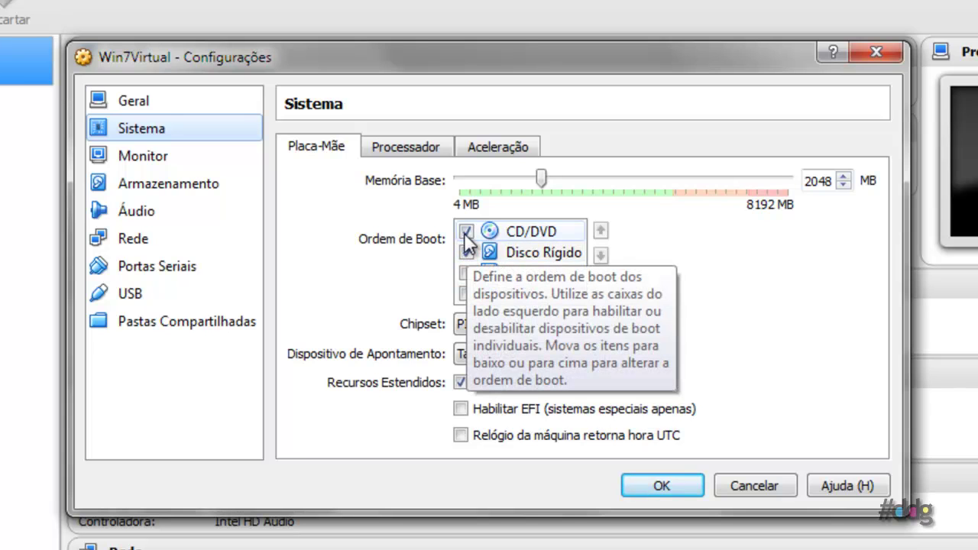
{"action": "left_click", "coordinate": [751, 489]}
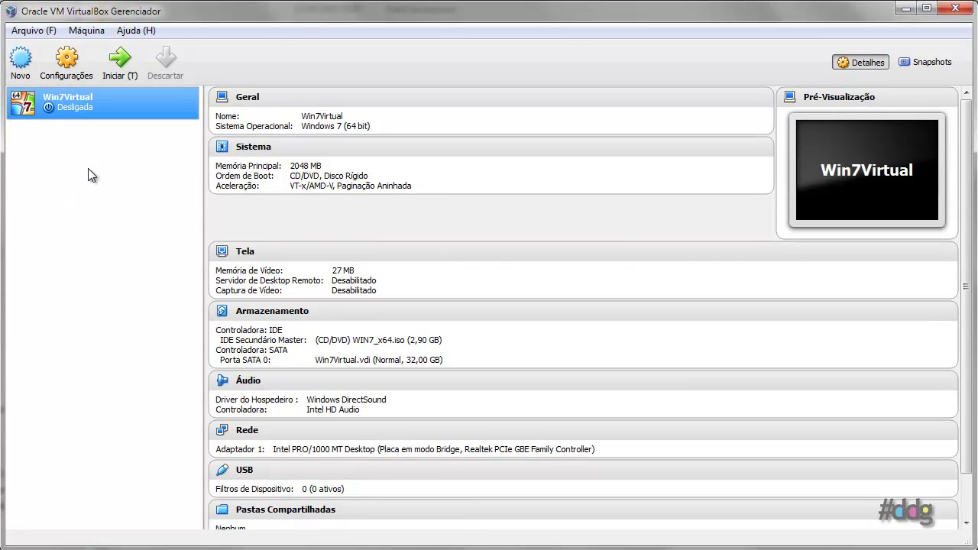
Start the Win7Virtual machine and move its window so that the title bar is fully on screen.
{"action": "left_click", "coordinate": [118, 64]}
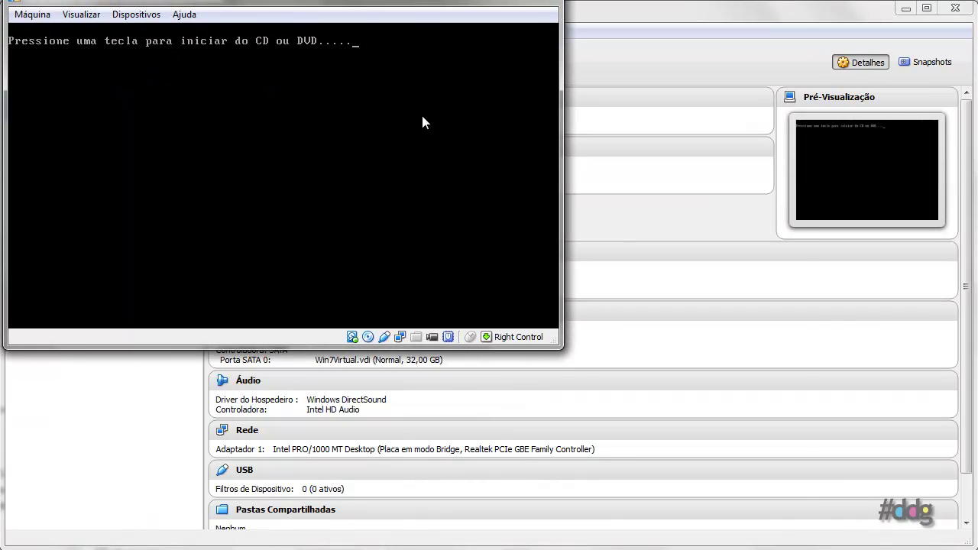
{"action": "key", "text": "Return"}
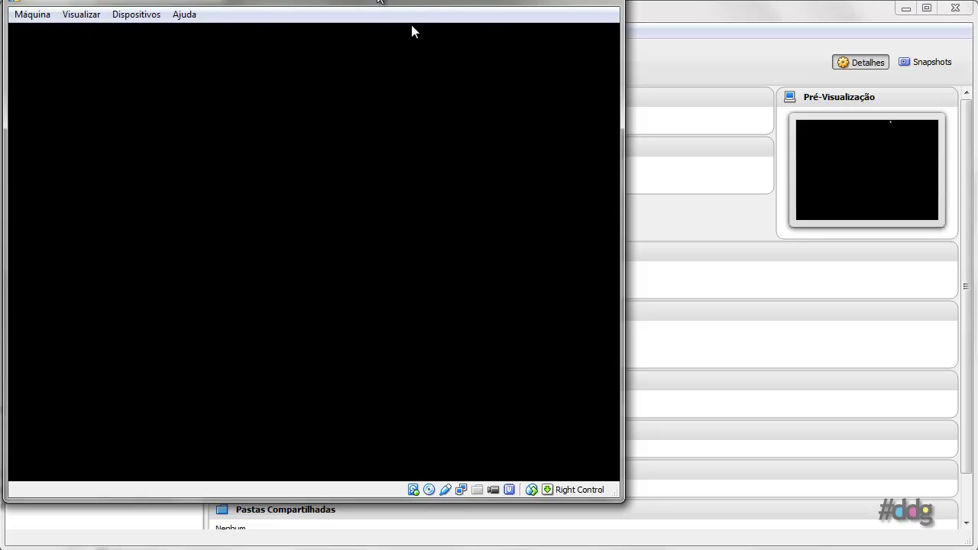
{"action": "left_click_drag", "start_coordinate": [377, 2], "coordinate": [374, 17]}
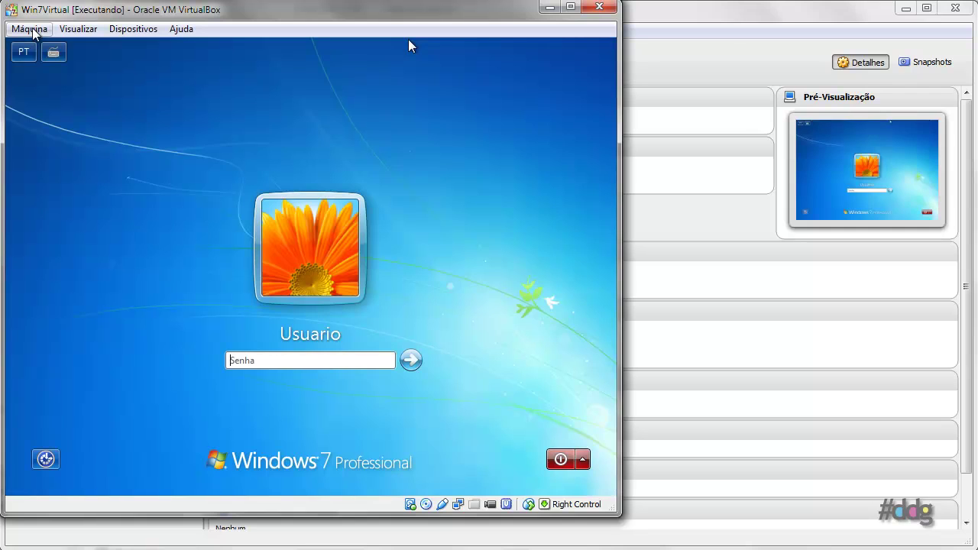
Check the boot order in the system settings of the running machine and cancel the dialog.
{"action": "left_click", "coordinate": [33, 31]}
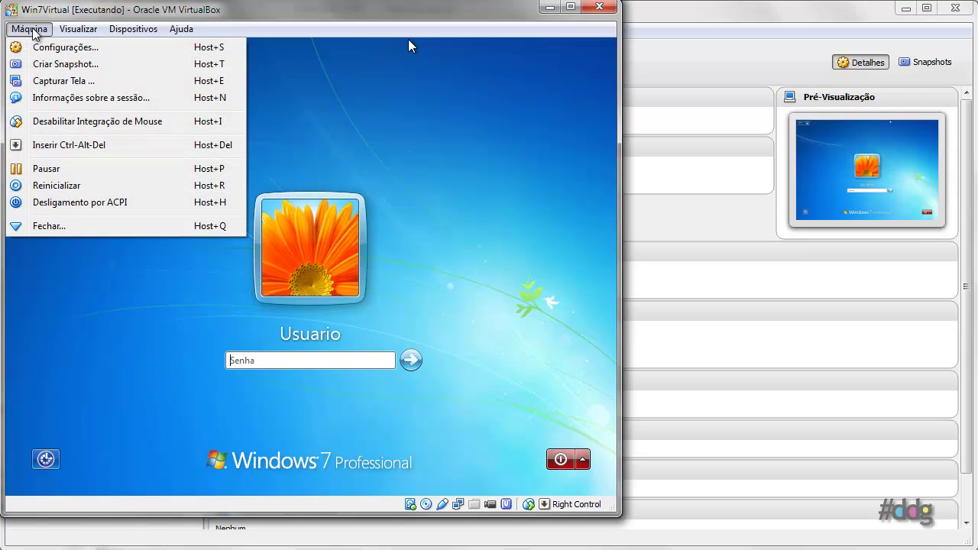
{"action": "left_click", "coordinate": [61, 52]}
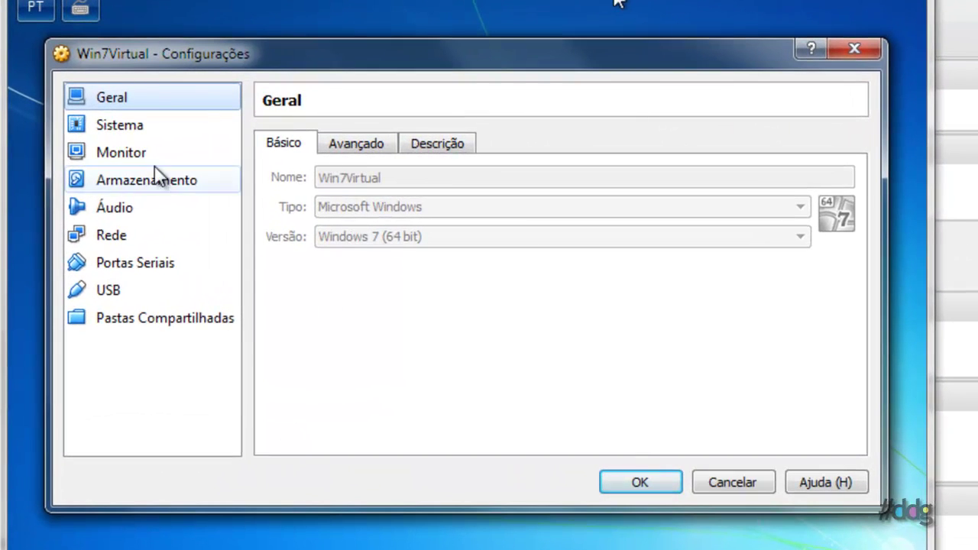
{"action": "left_click", "coordinate": [155, 134]}
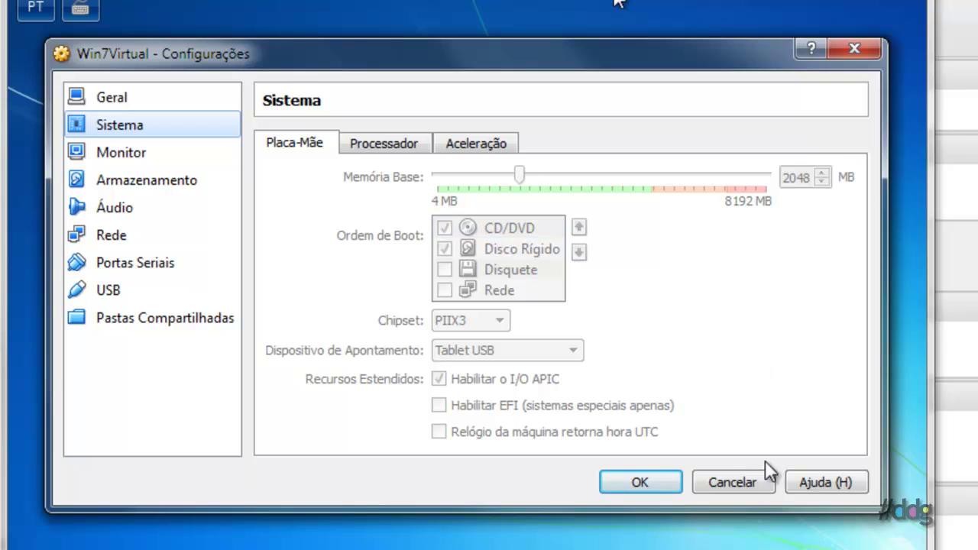
{"action": "left_click", "coordinate": [753, 481]}
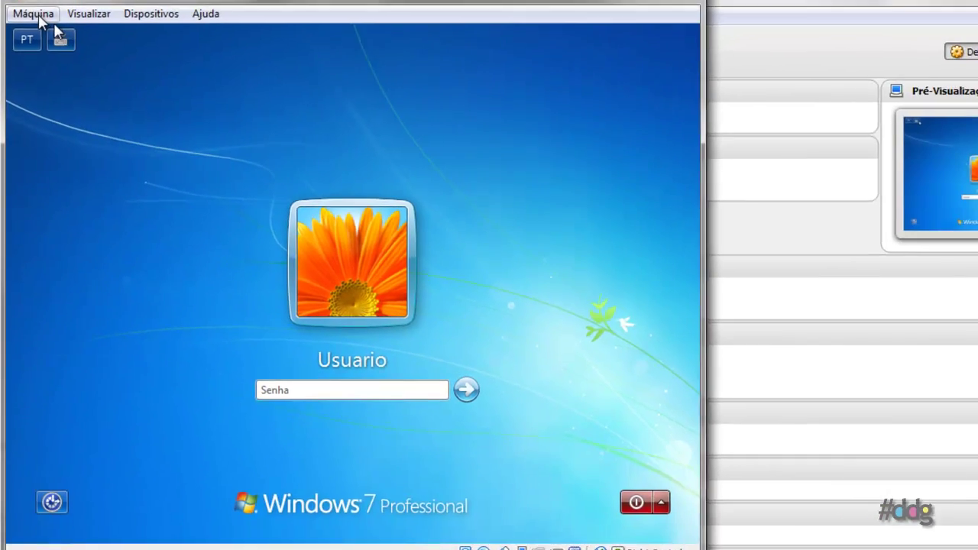
View the virtual machine's general settings while the machine is paused, and resume it.
{"action": "left_click", "coordinate": [29, 29]}
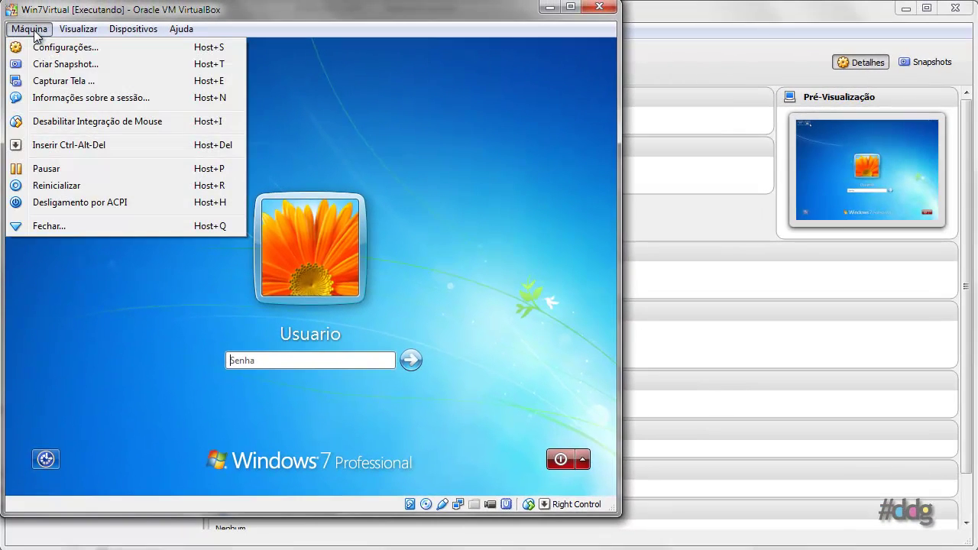
{"action": "left_click", "coordinate": [34, 169]}
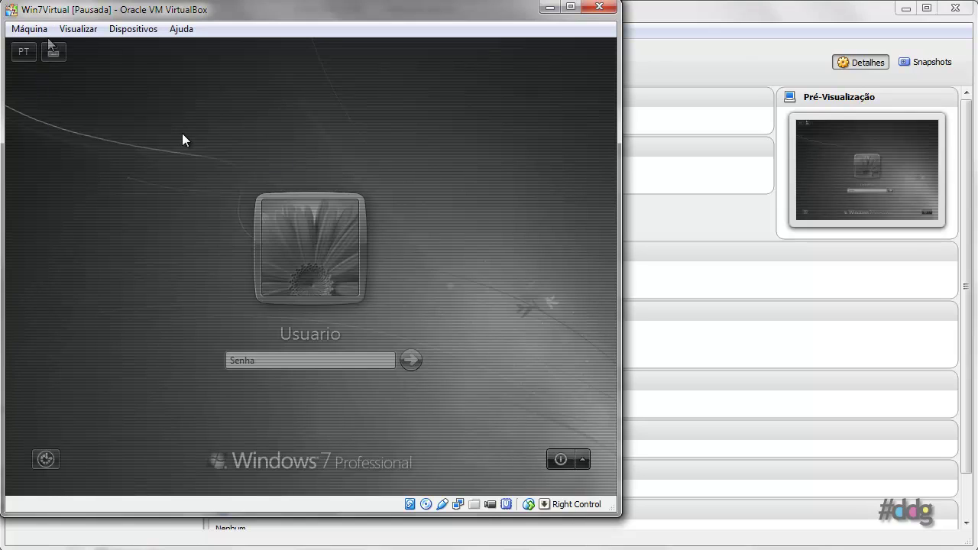
{"action": "left_click", "coordinate": [37, 30]}
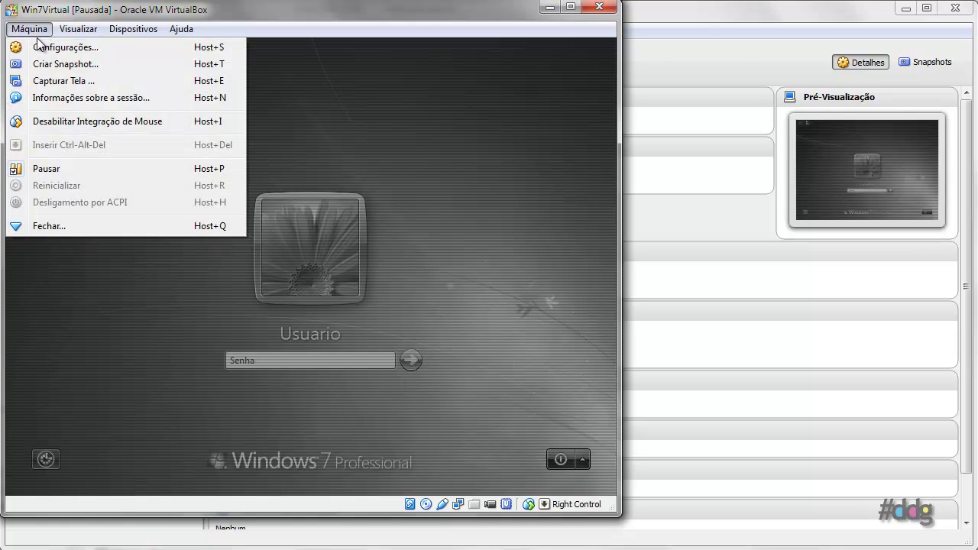
{"action": "left_click", "coordinate": [42, 44]}
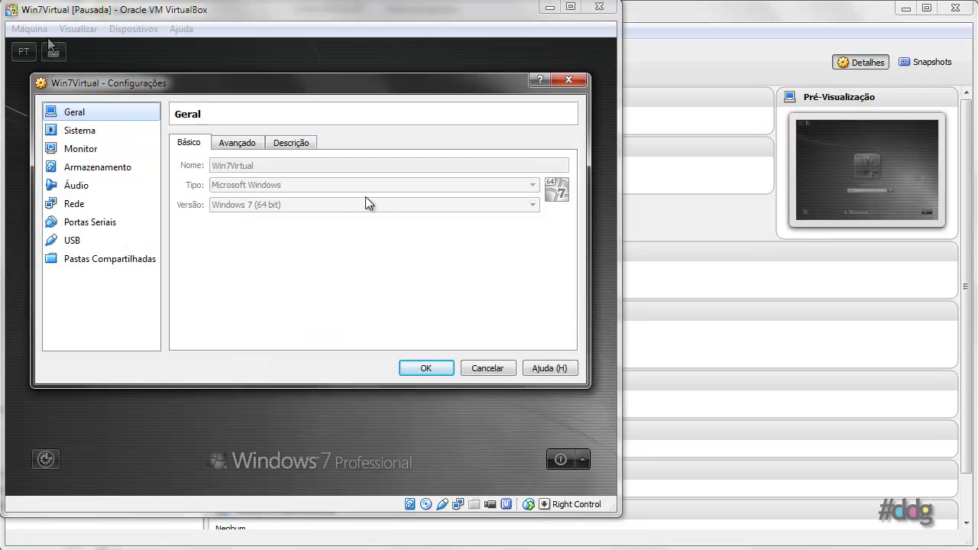
{"action": "left_click", "coordinate": [482, 371]}
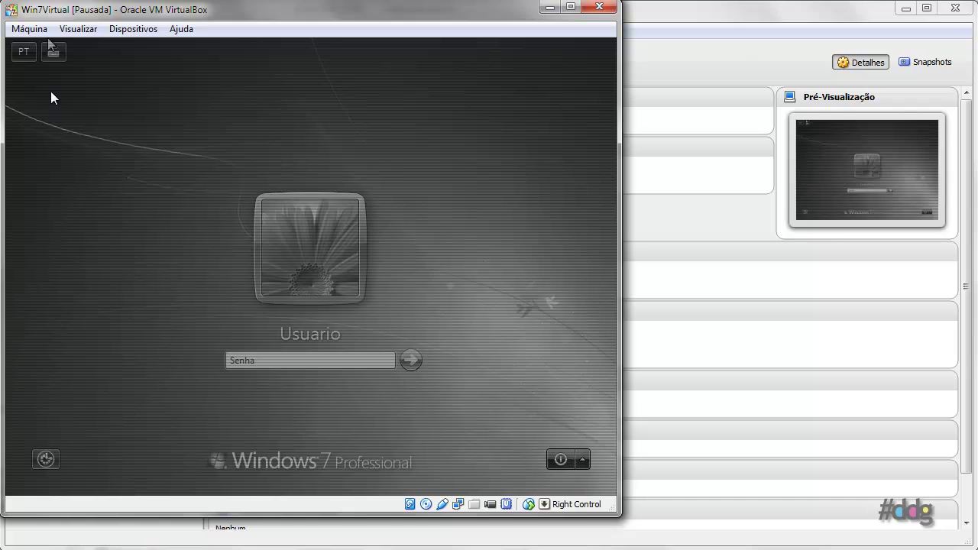
{"action": "left_click", "coordinate": [36, 31]}
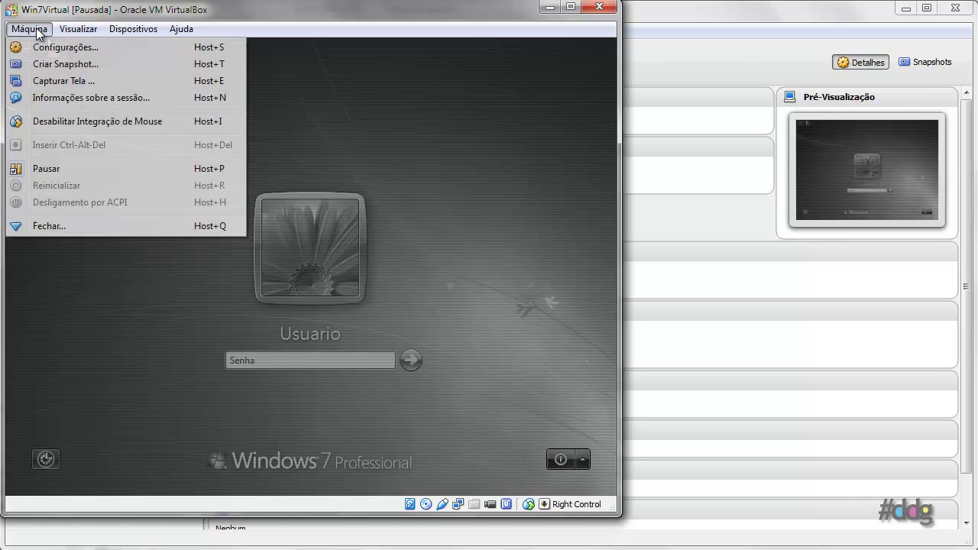
{"action": "left_click", "coordinate": [54, 169]}
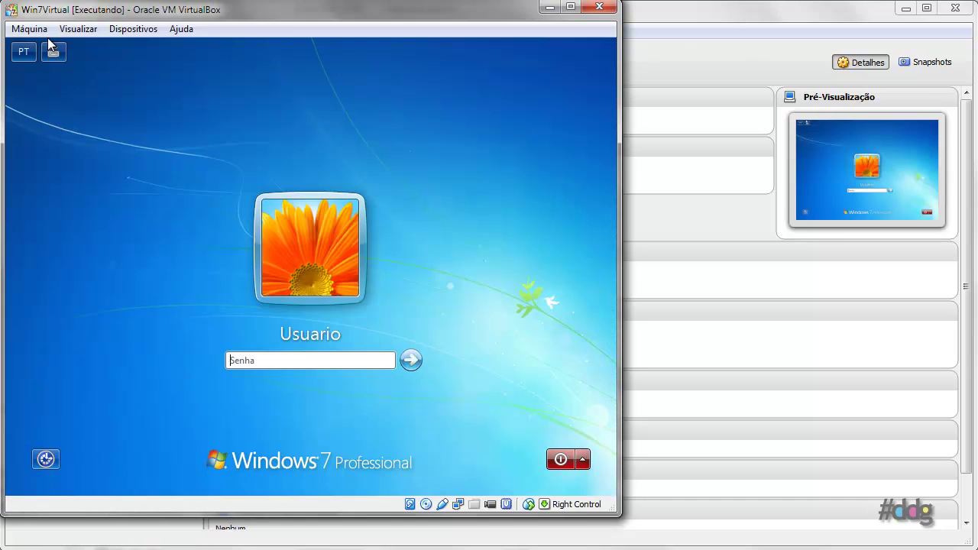
Remove the WIN7_x64.iso disc from the running machine's virtual CD/DVD drive.
{"action": "left_click", "coordinate": [138, 30]}
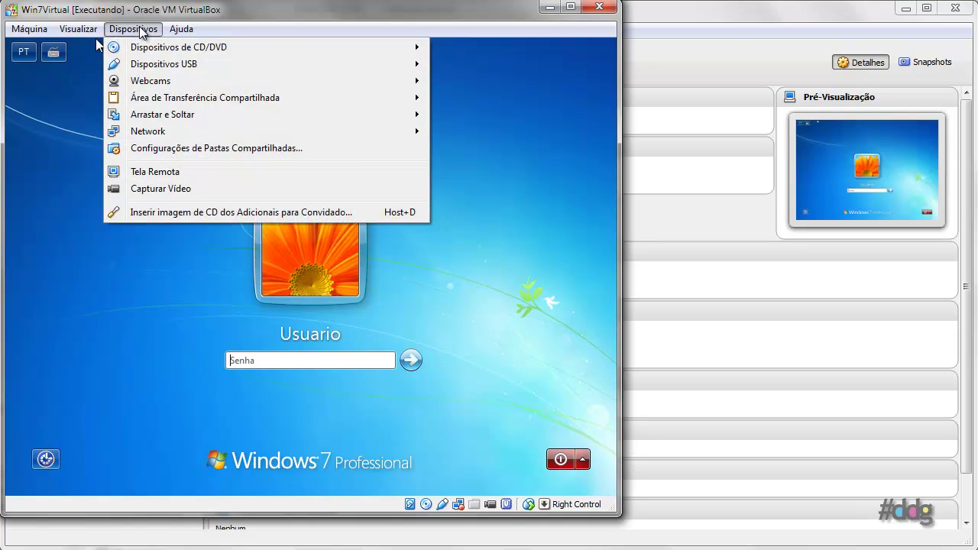
{"action": "mouse_move", "coordinate": [161, 53]}
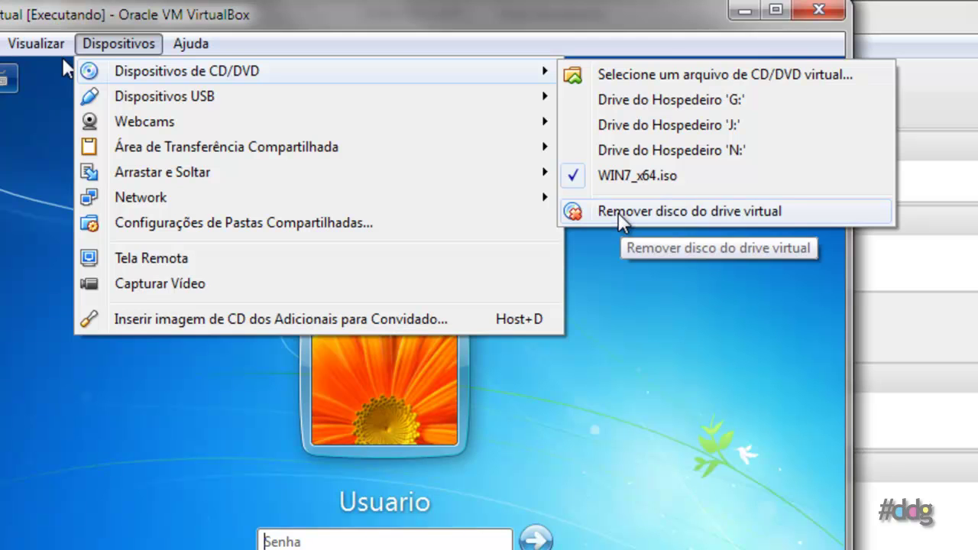
{"action": "left_click", "coordinate": [619, 215]}
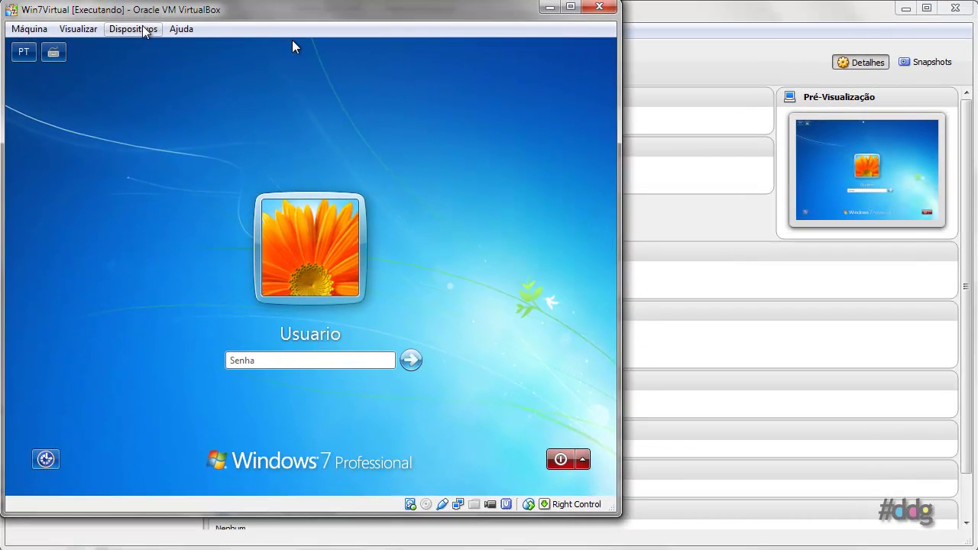
Examine the disc sources available for the virtual CD/DVD drive, including WIN7_x64.iso, without inserting one.
{"action": "left_click", "coordinate": [147, 29]}
{"action": "mouse_move", "coordinate": [155, 49]}
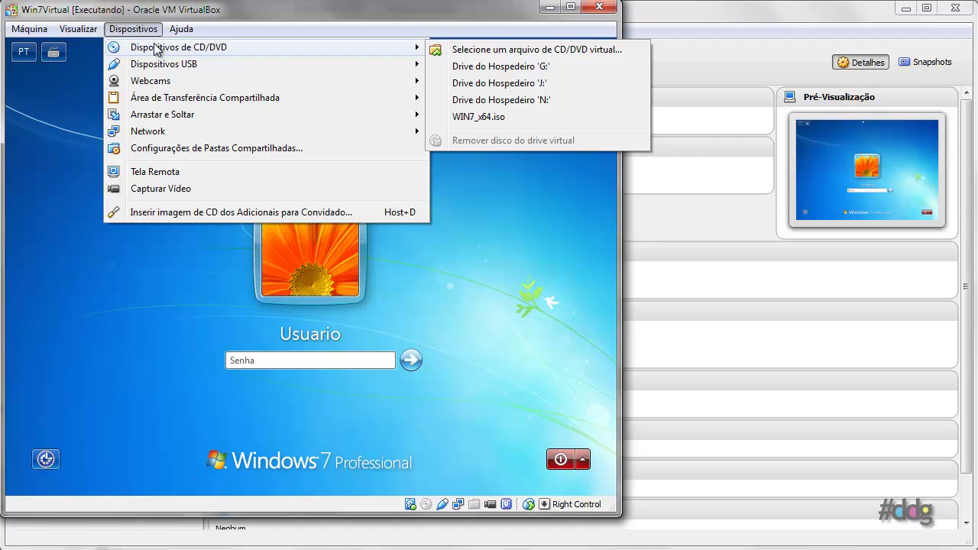
{"action": "mouse_move", "coordinate": [178, 32]}
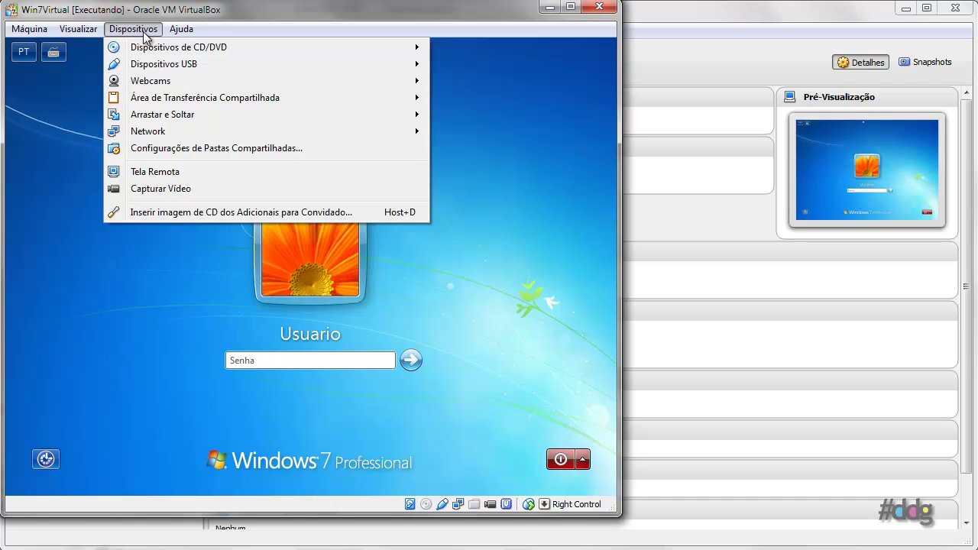
{"action": "mouse_move", "coordinate": [303, 46]}
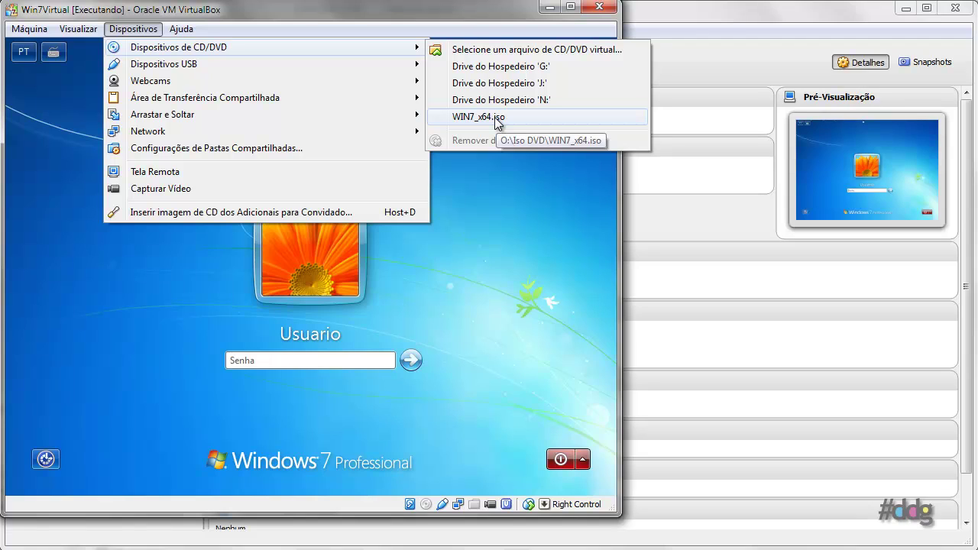
{"action": "left_click", "coordinate": [134, 29]}
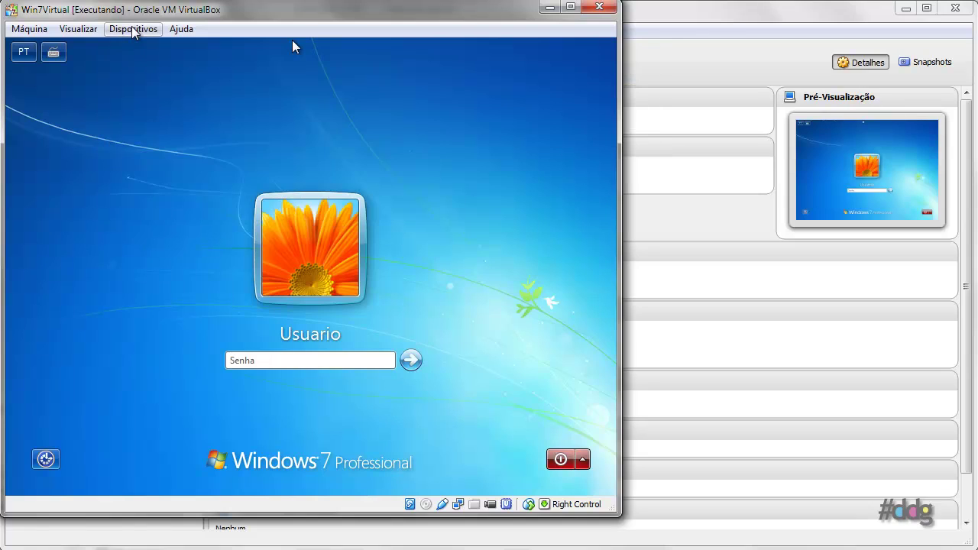
Shut down Windows inside the virtual machine and start Win7Virtual again with the empty CD/DVD drive.
{"action": "left_click", "coordinate": [562, 460]}
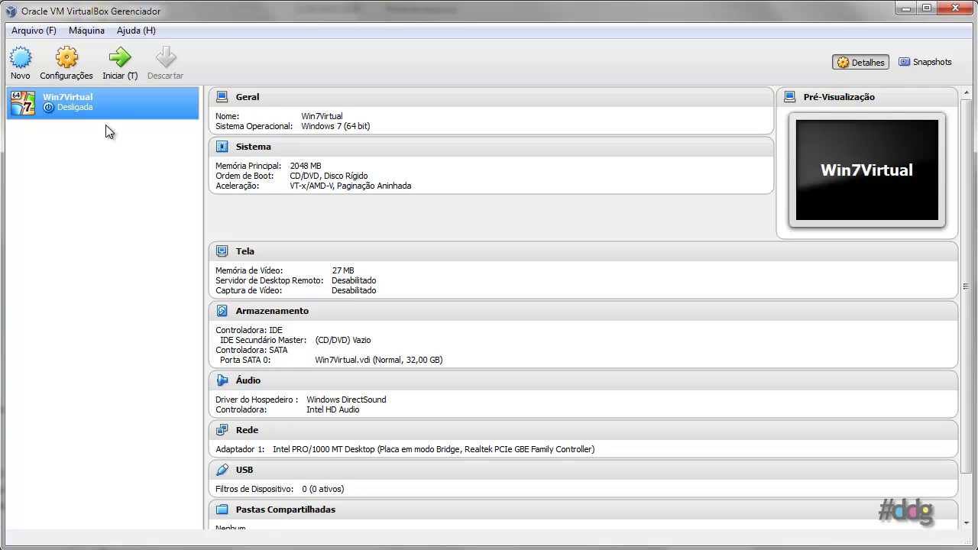
{"action": "left_click", "coordinate": [117, 70]}
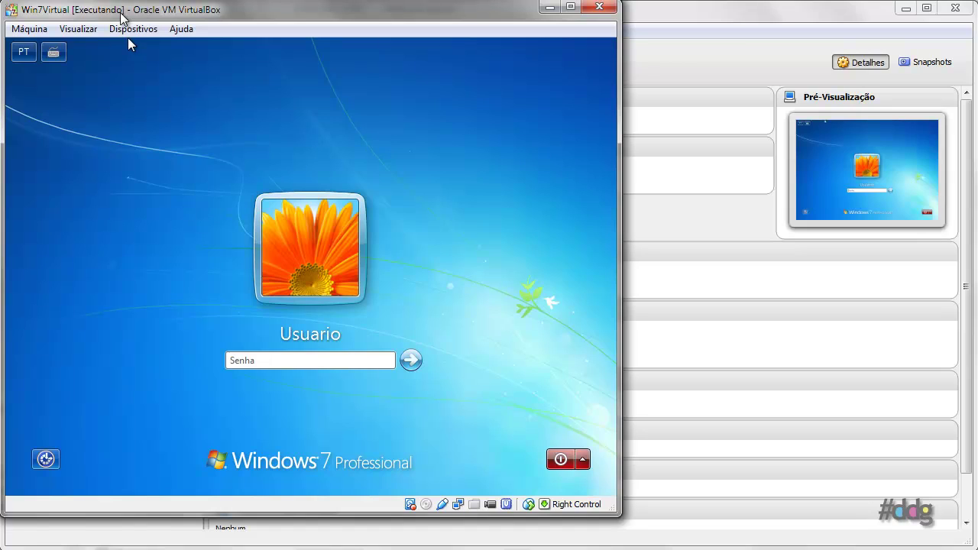
Check the motherboard and boot order settings of the restarted machine and cancel the dialog.
{"action": "left_click", "coordinate": [36, 33]}
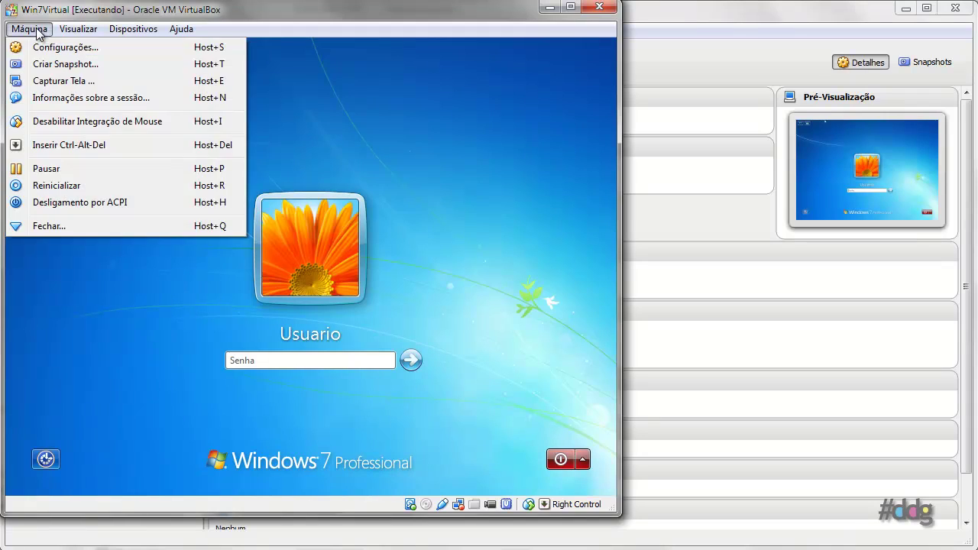
{"action": "left_click", "coordinate": [42, 47]}
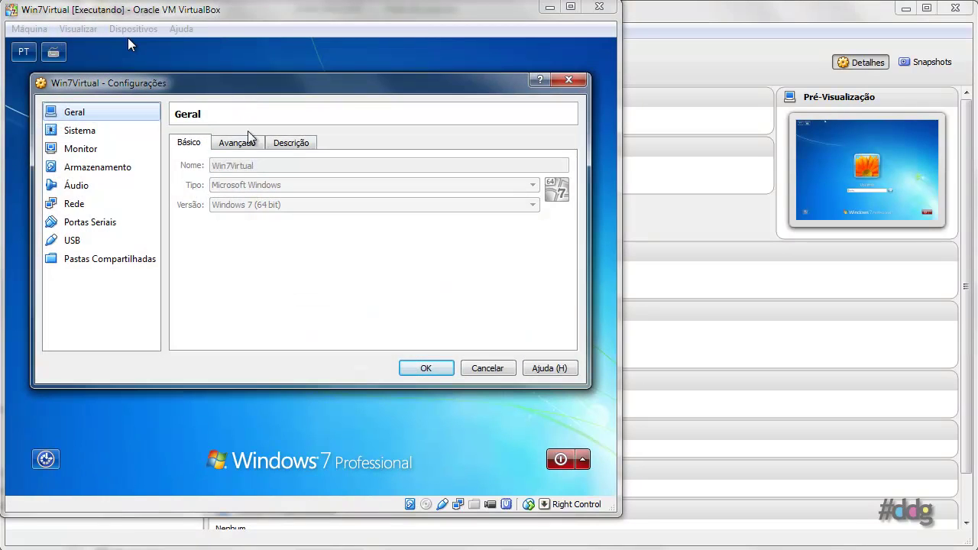
{"action": "left_click", "coordinate": [81, 131]}
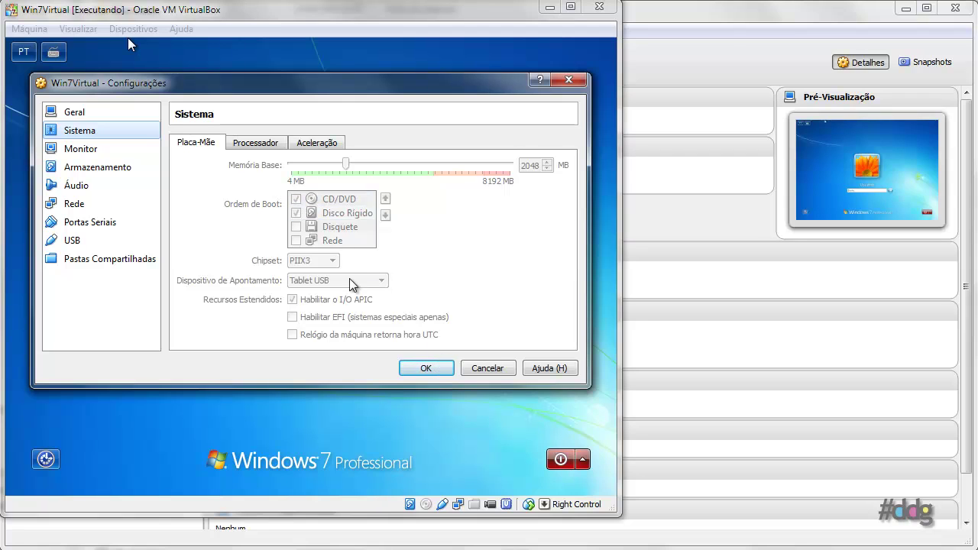
{"action": "left_click", "coordinate": [479, 368]}
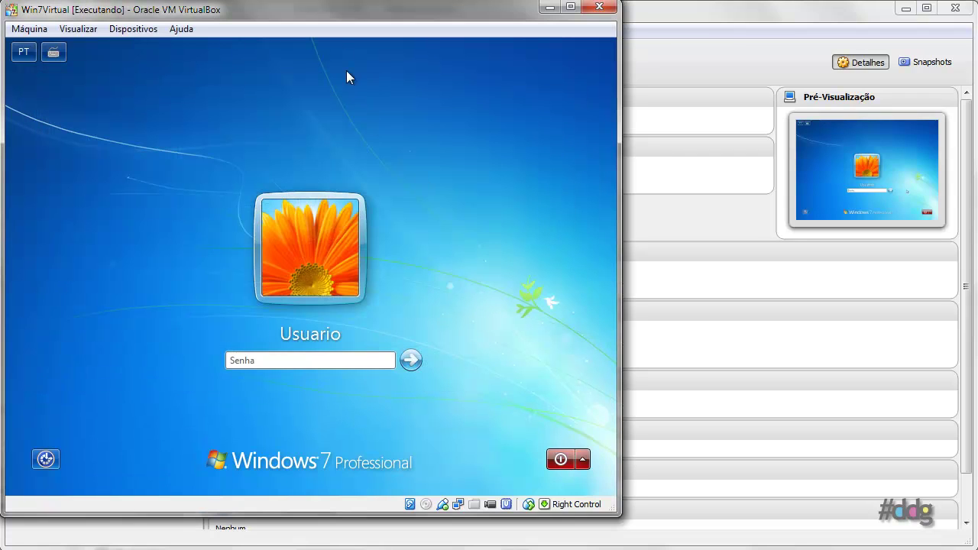
Shut down the virtual machine and disable CD/DVD in the boot order of Win7Virtual's motherboard settings.
{"action": "left_click", "coordinate": [562, 459]}
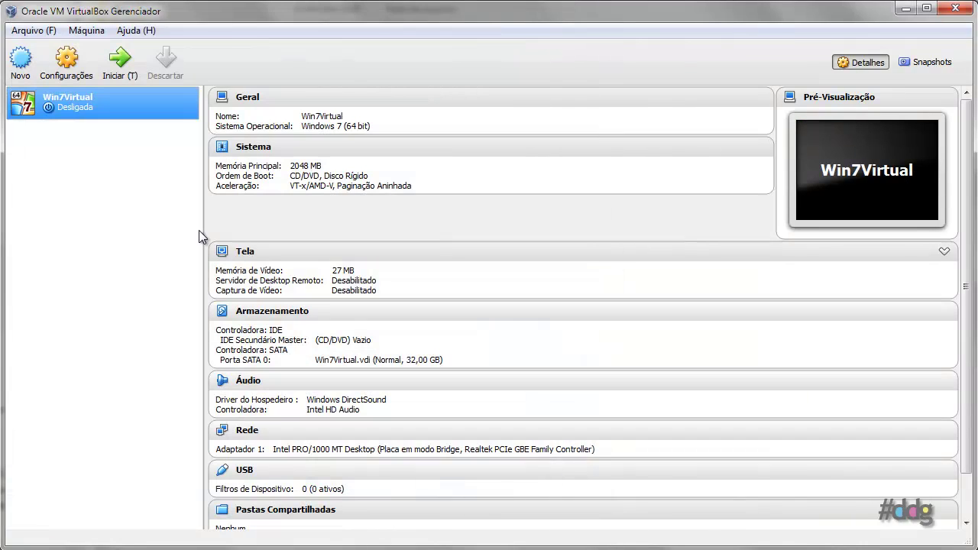
{"action": "left_click", "coordinate": [65, 67]}
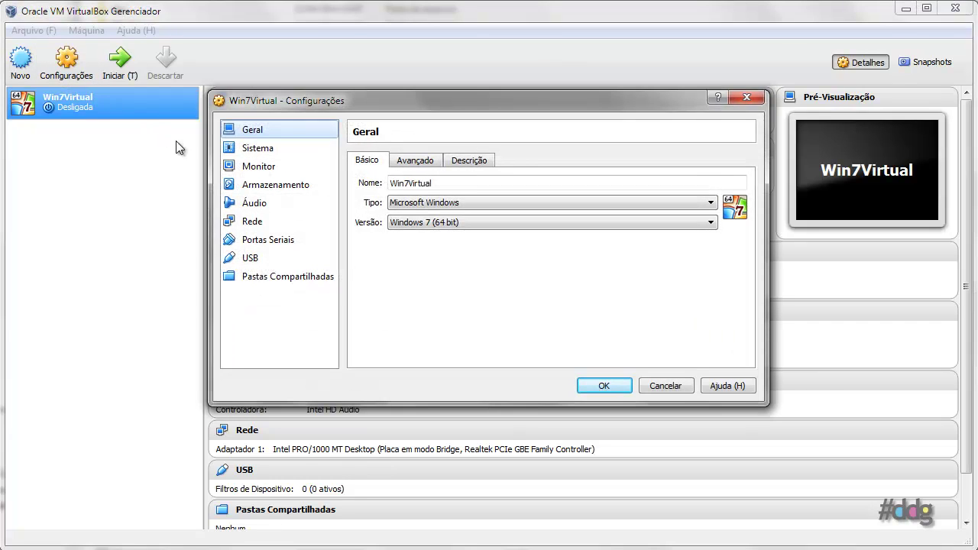
{"action": "left_click", "coordinate": [256, 149]}
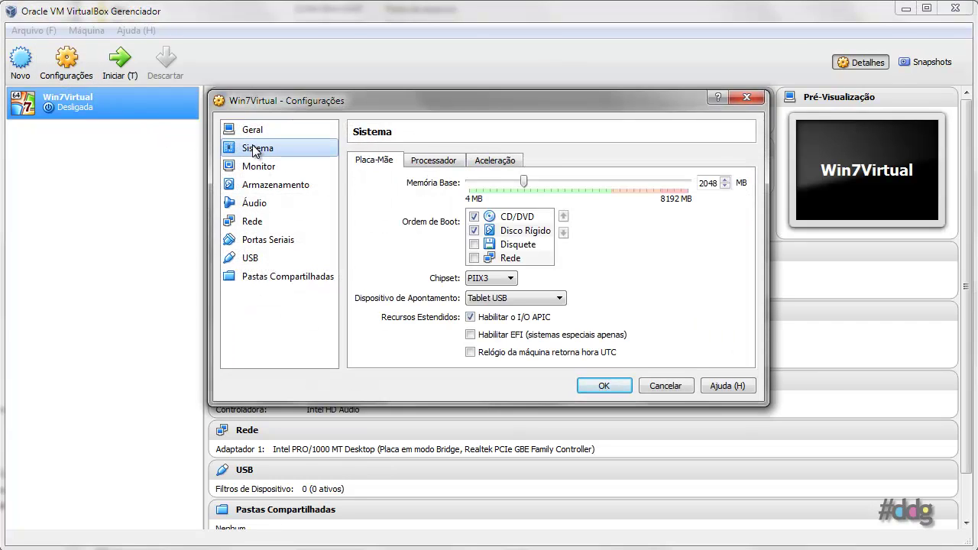
{"action": "left_click", "coordinate": [474, 218]}
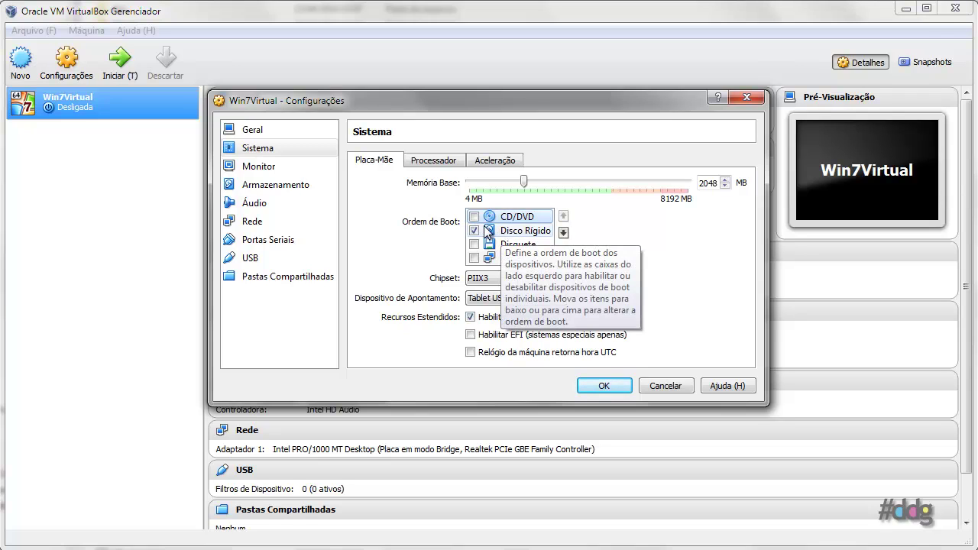
{"action": "left_click", "coordinate": [609, 386]}
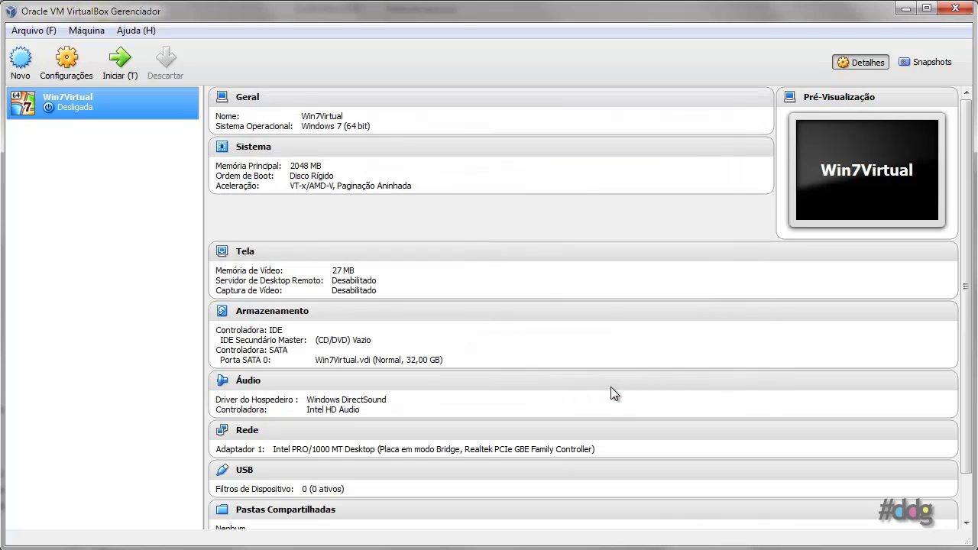
Start Win7Virtual, check its available CD/DVD sources during startup, and log on to Windows with the account password.
{"action": "left_click", "coordinate": [120, 64]}
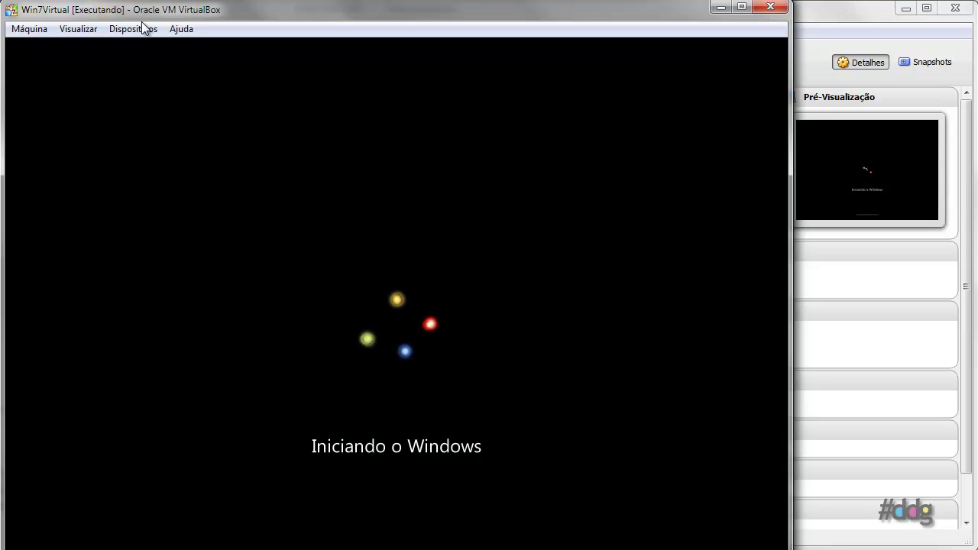
{"action": "left_click", "coordinate": [143, 29]}
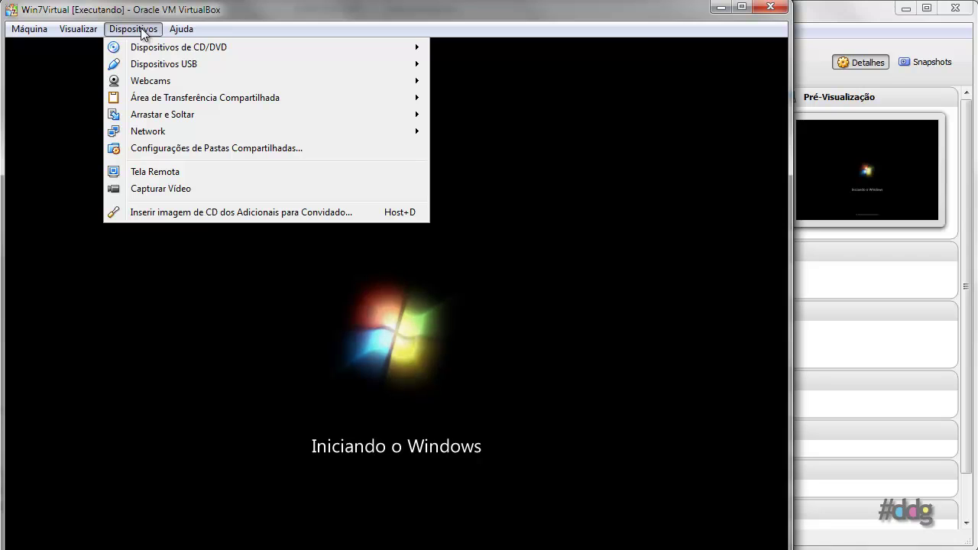
{"action": "mouse_move", "coordinate": [165, 53]}
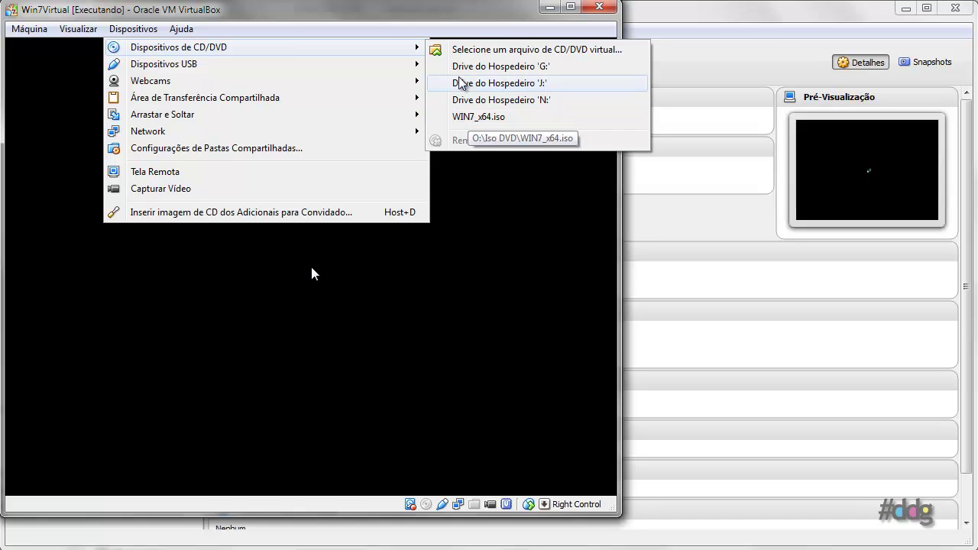
{"action": "left_click", "coordinate": [432, 28]}
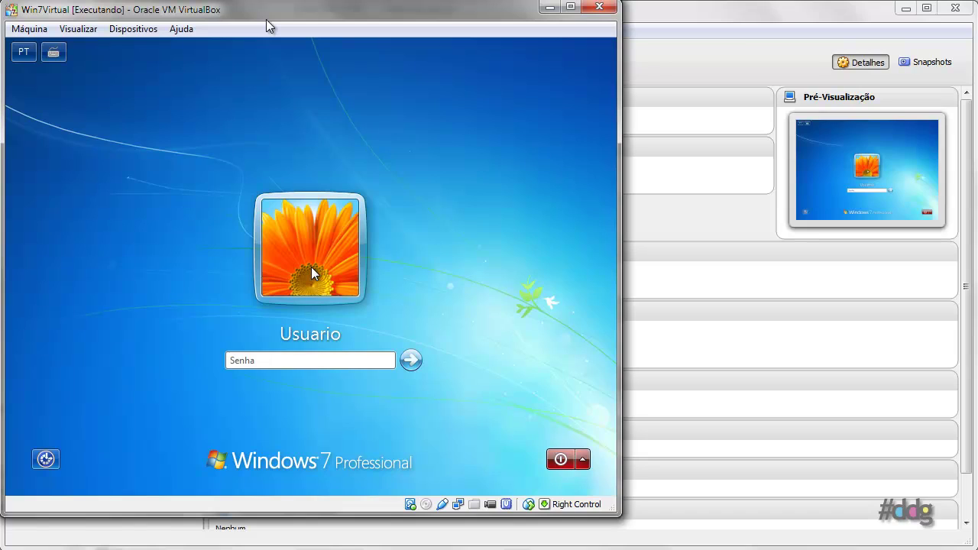
{"action": "type", "text": "********"}
{"action": "key", "text": "Return"}
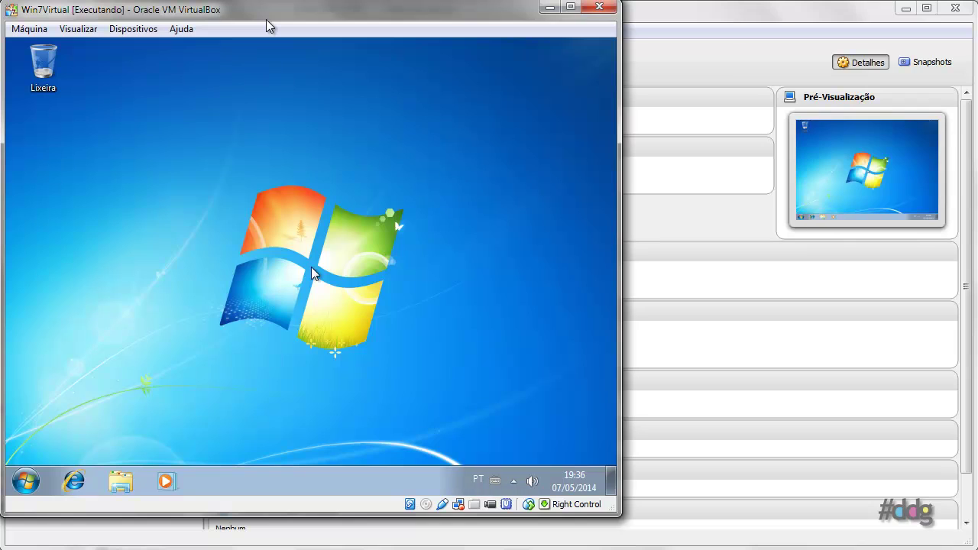
Insert WIN7_x64.iso into the running machine's virtual CD/DVD drive and check that it is selected as the disc.
{"action": "left_click", "coordinate": [133, 28]}
{"action": "mouse_move", "coordinate": [315, 51]}
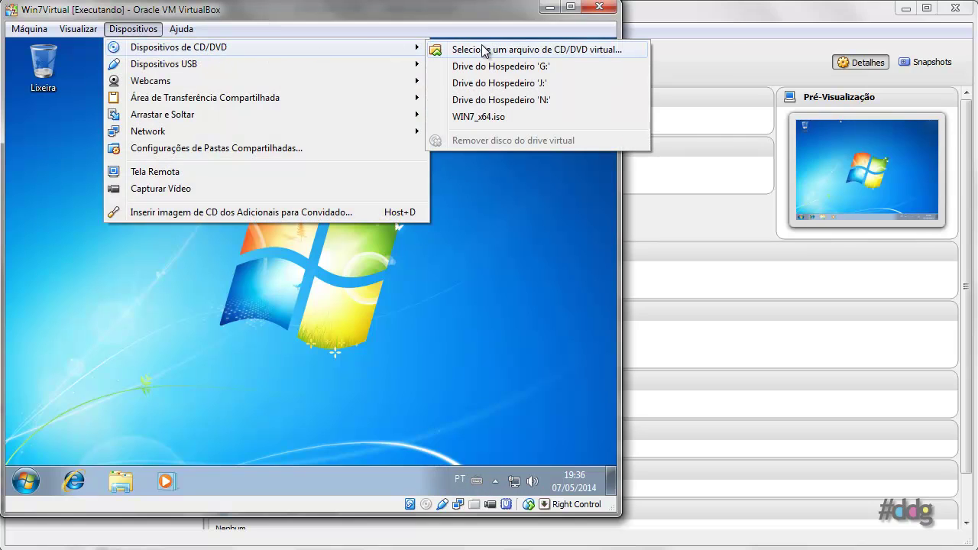
{"action": "left_click", "coordinate": [464, 117]}
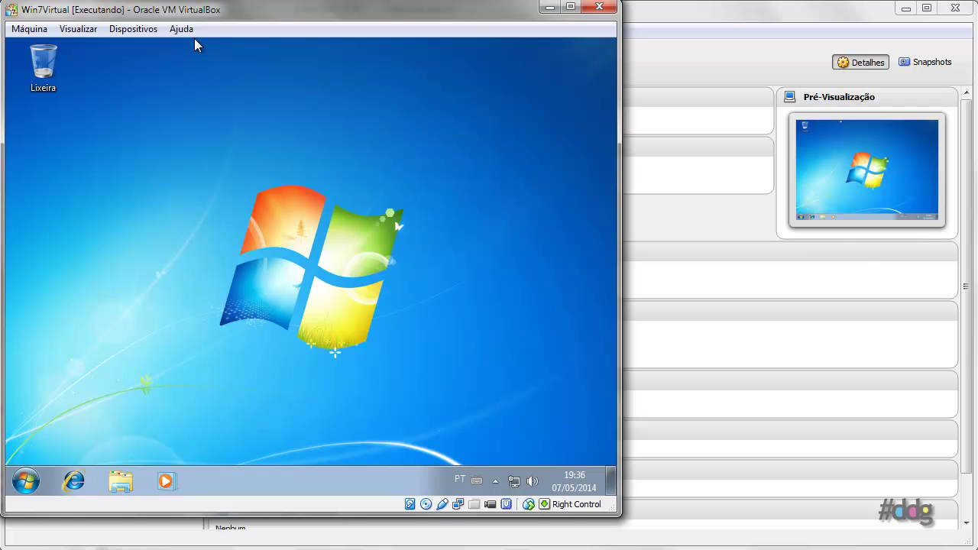
{"action": "left_click", "coordinate": [108, 34]}
{"action": "mouse_move", "coordinate": [277, 51]}
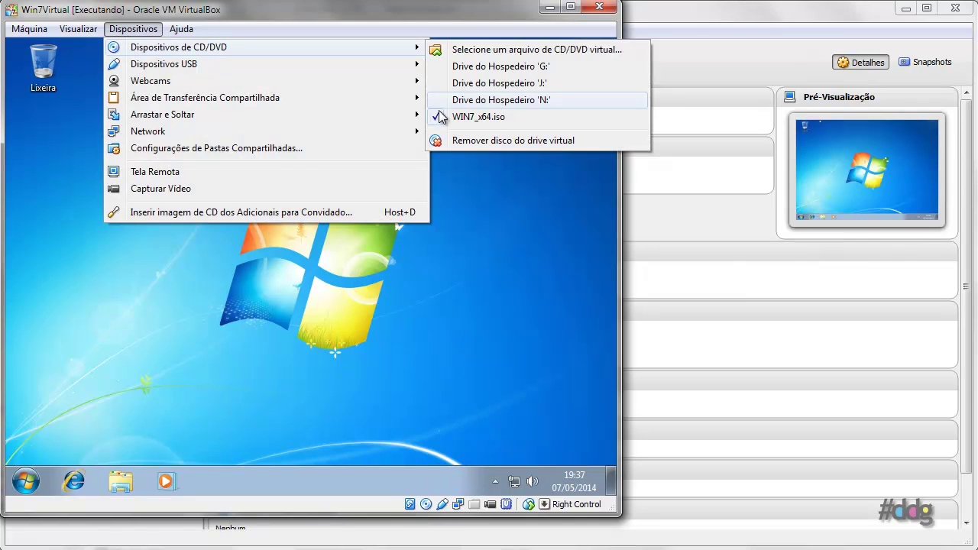
{"action": "left_click", "coordinate": [132, 29]}
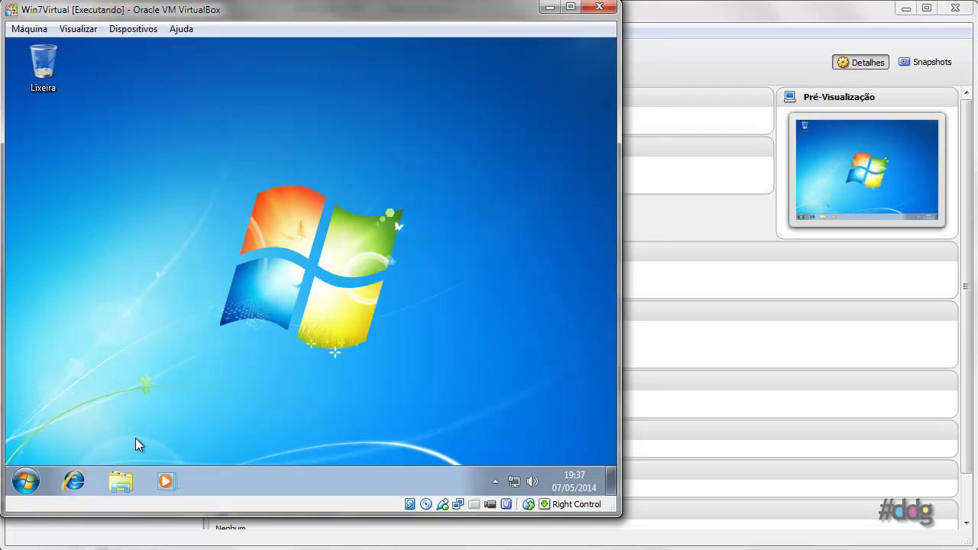
Browse the files on CD drive (F:) in the guest's Windows Explorer, dismissing the AutoPlay window, and close Explorer.
{"action": "left_click", "coordinate": [123, 487]}
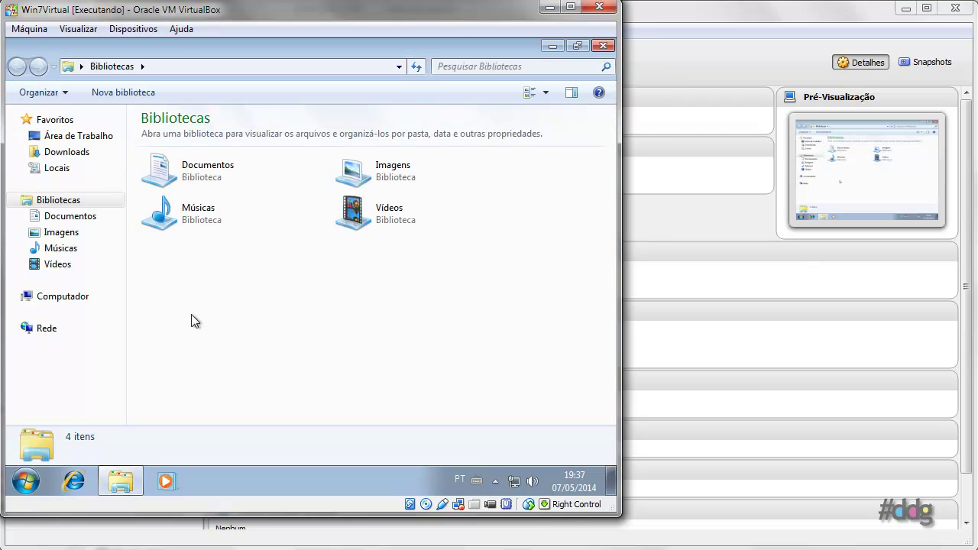
{"action": "left_click", "coordinate": [62, 297]}
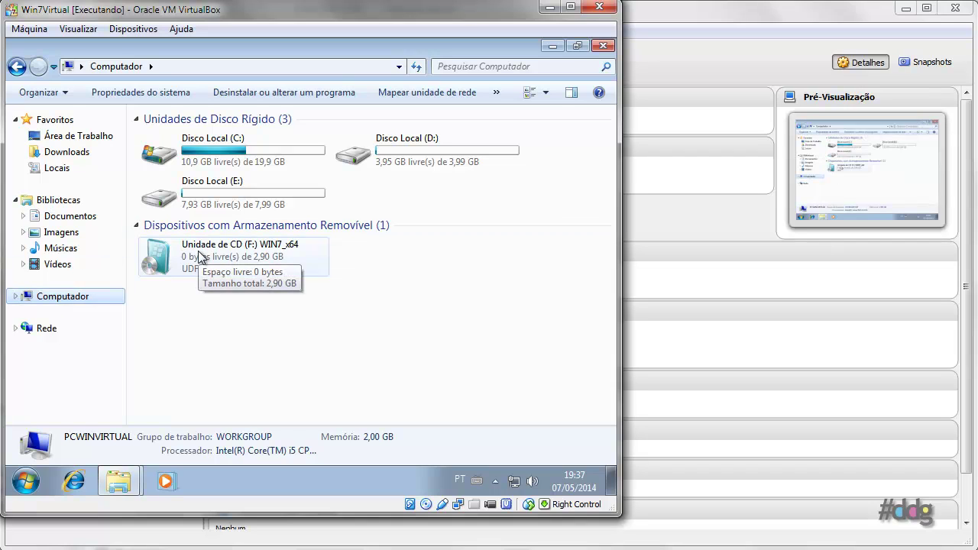
{"action": "mouse_move", "coordinate": [130, 488]}
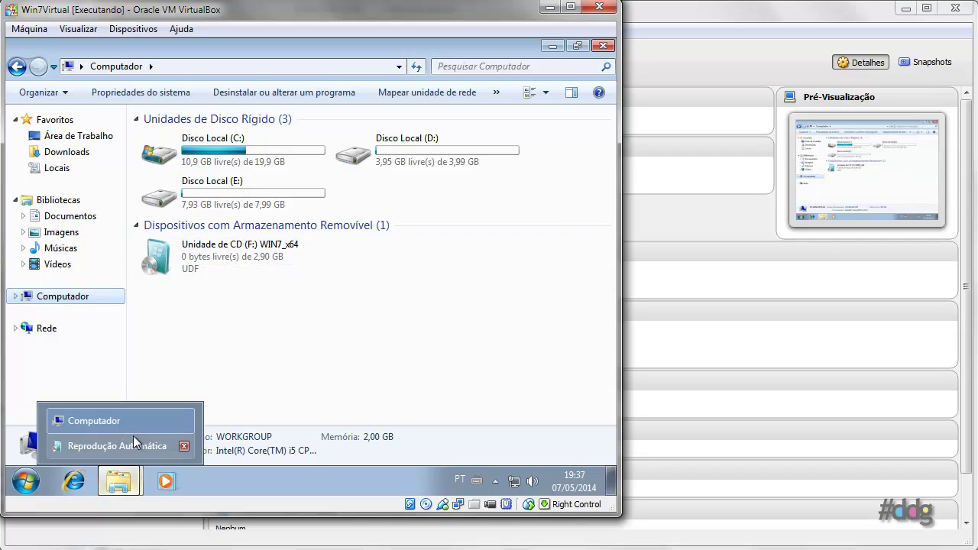
{"action": "left_click", "coordinate": [134, 449]}
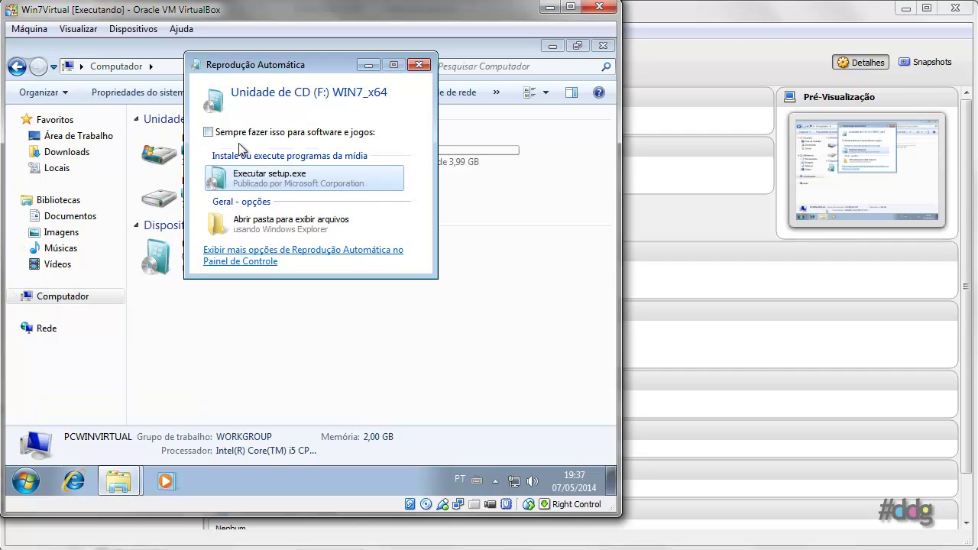
{"action": "left_click", "coordinate": [420, 65]}
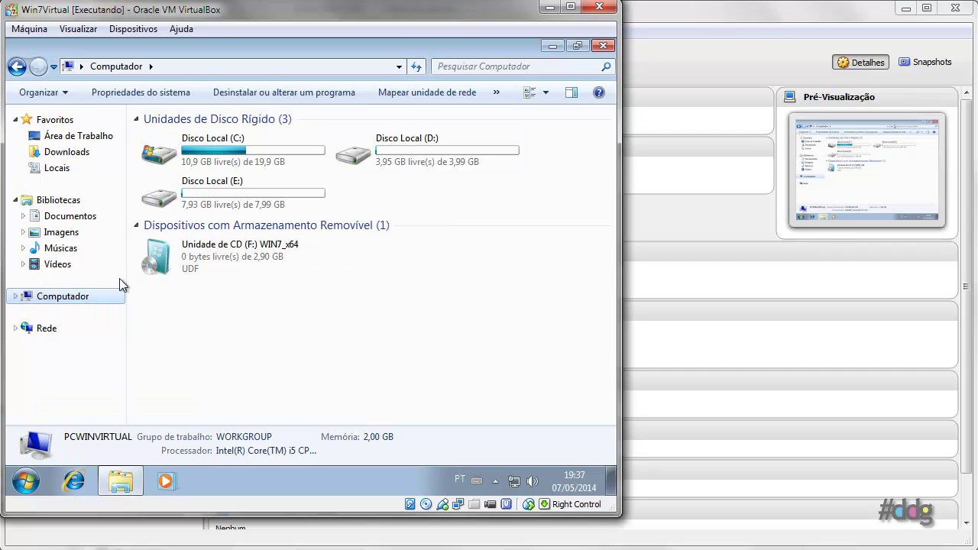
{"action": "left_click", "coordinate": [16, 299]}
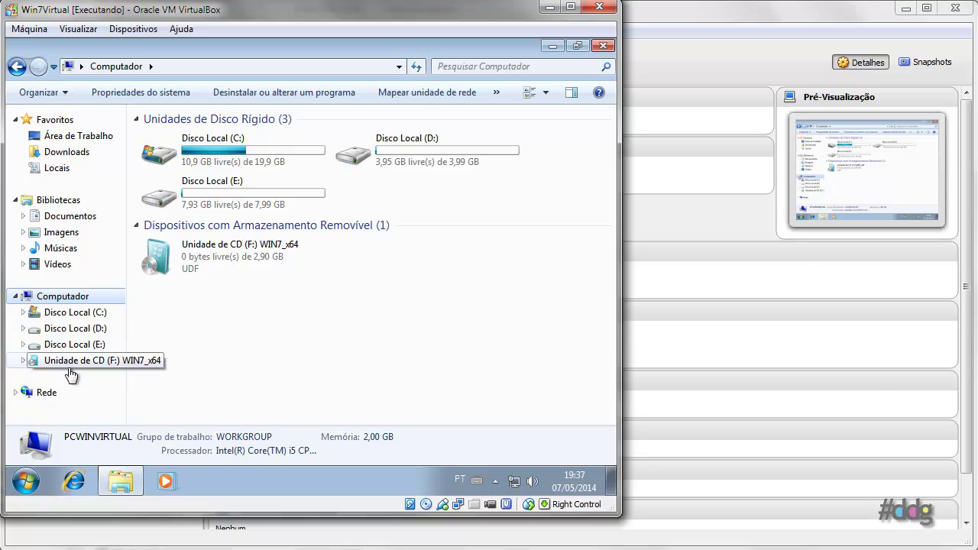
{"action": "left_click", "coordinate": [66, 366]}
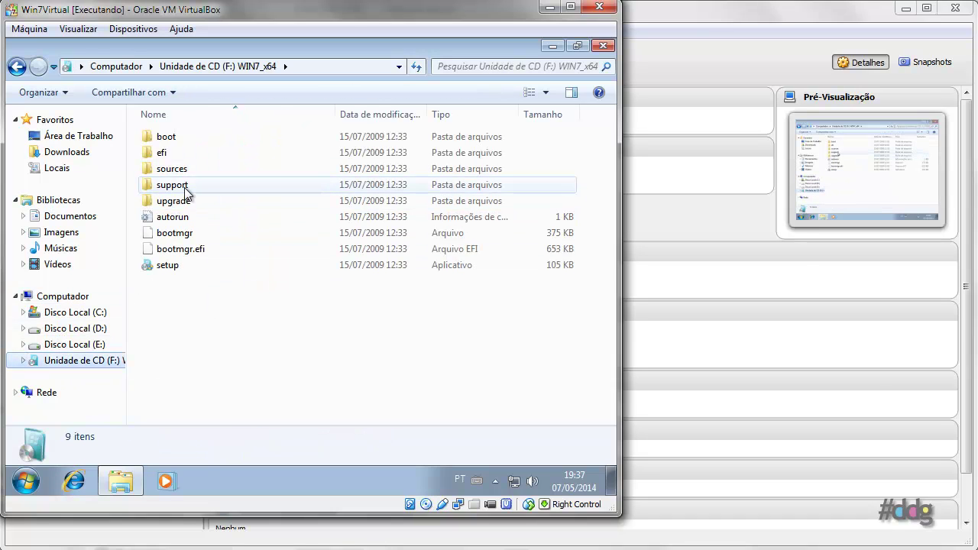
{"action": "left_click", "coordinate": [603, 47]}
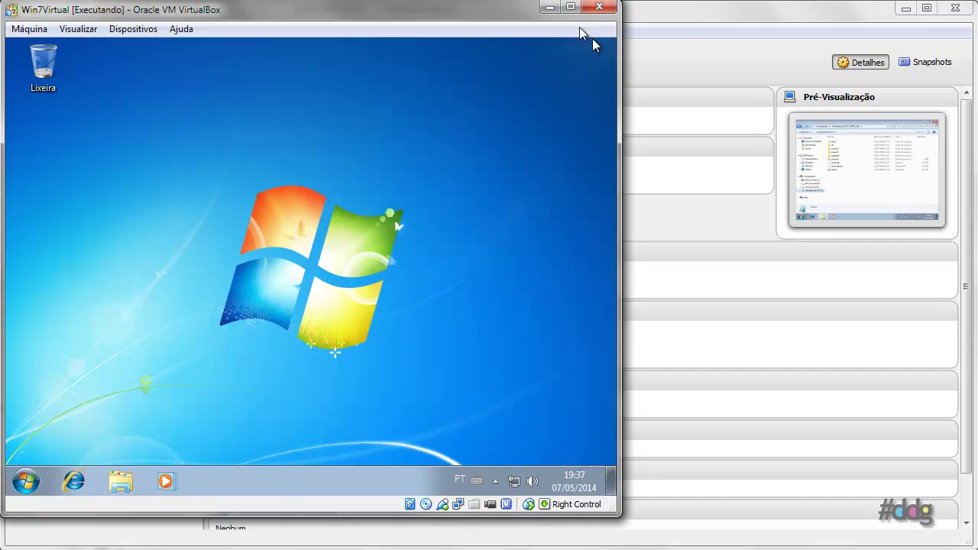
Check the CD/DVD entry in the running machine's boot order and cancel the settings dialog.
{"action": "left_click", "coordinate": [34, 28]}
{"action": "left_click", "coordinate": [49, 49]}
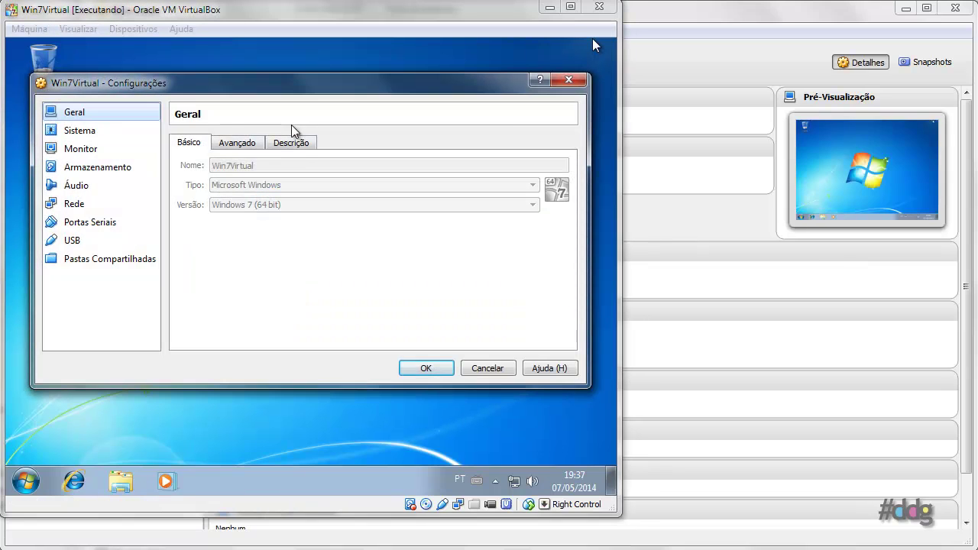
{"action": "left_click", "coordinate": [81, 134]}
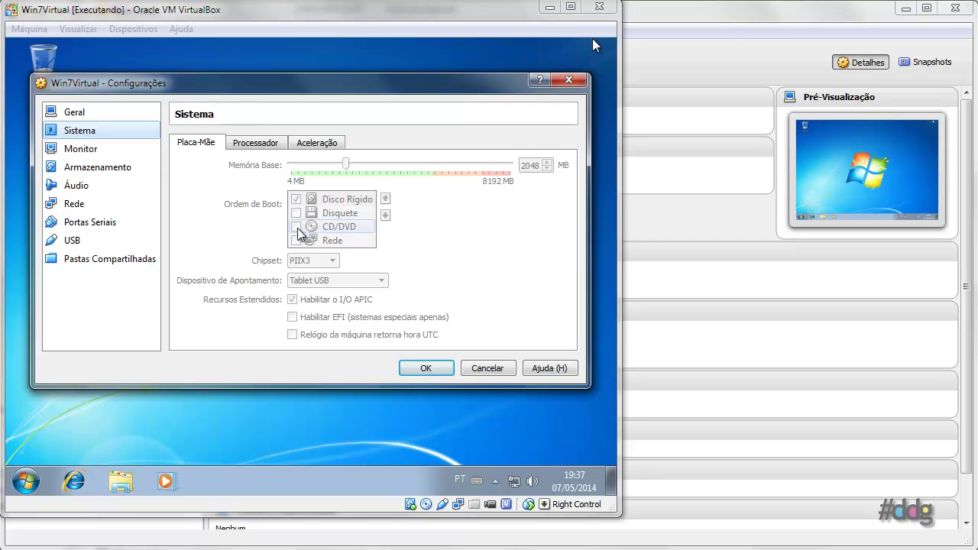
{"action": "mouse_move", "coordinate": [305, 237]}
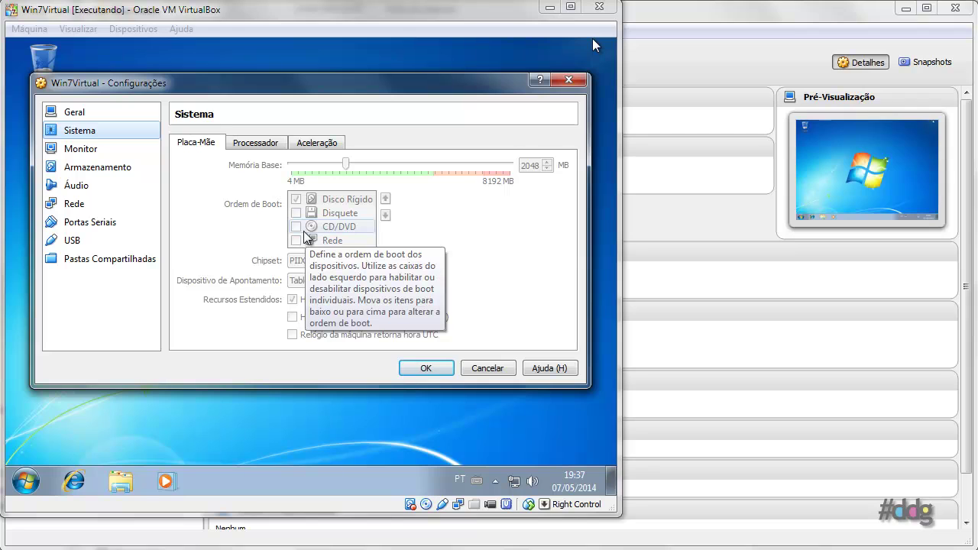
{"action": "left_click", "coordinate": [475, 370]}
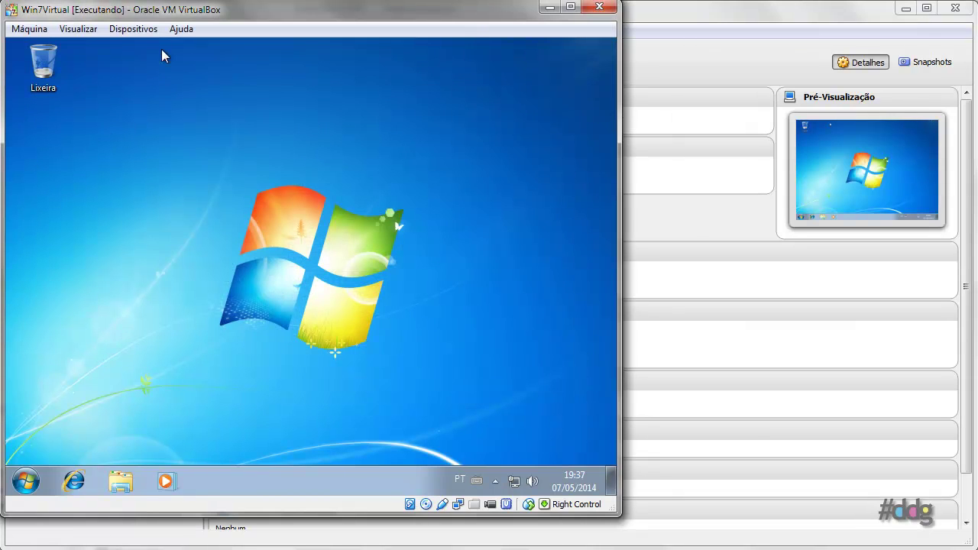
Take WIN7_x64.iso out of the running machine's virtual CD/DVD drive, leaving no disc selected.
{"action": "left_click", "coordinate": [145, 34]}
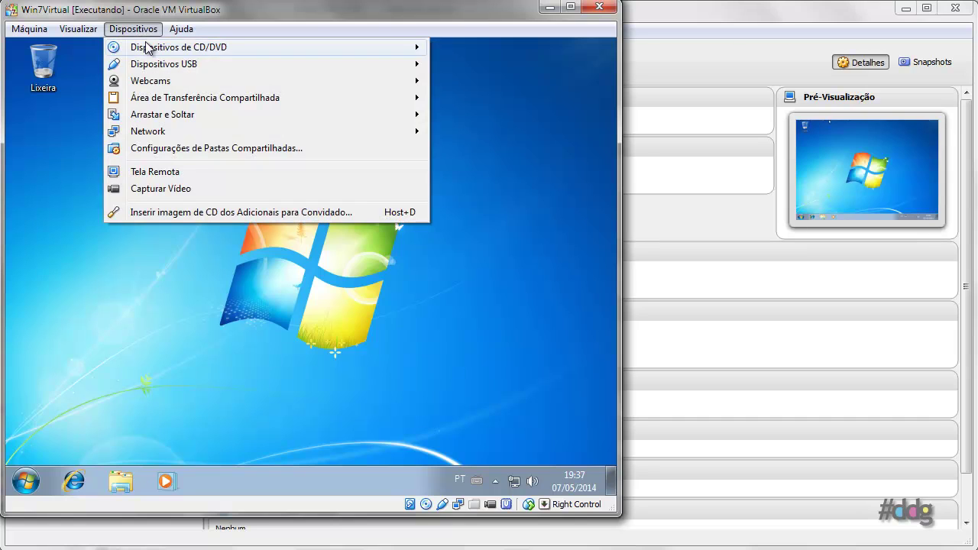
{"action": "mouse_move", "coordinate": [149, 48]}
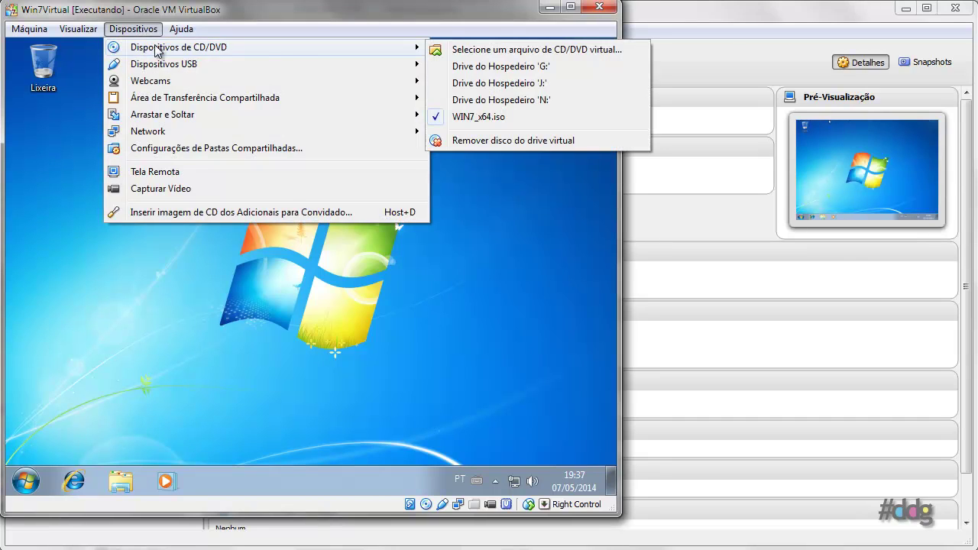
{"action": "left_click", "coordinate": [455, 121]}
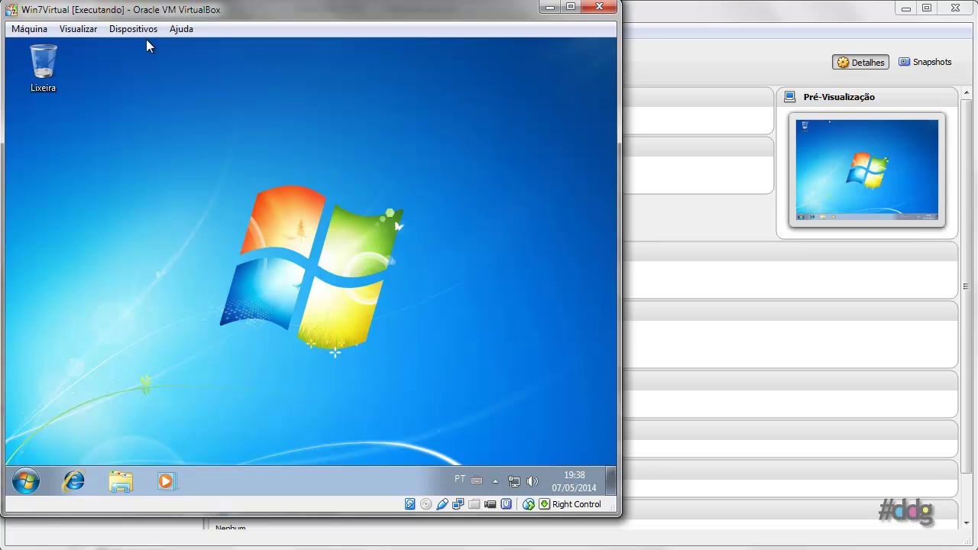
Examine the running machine's webcam, shared clipboard and drag-and-drop device options without changing any of them.
{"action": "left_click", "coordinate": [140, 30]}
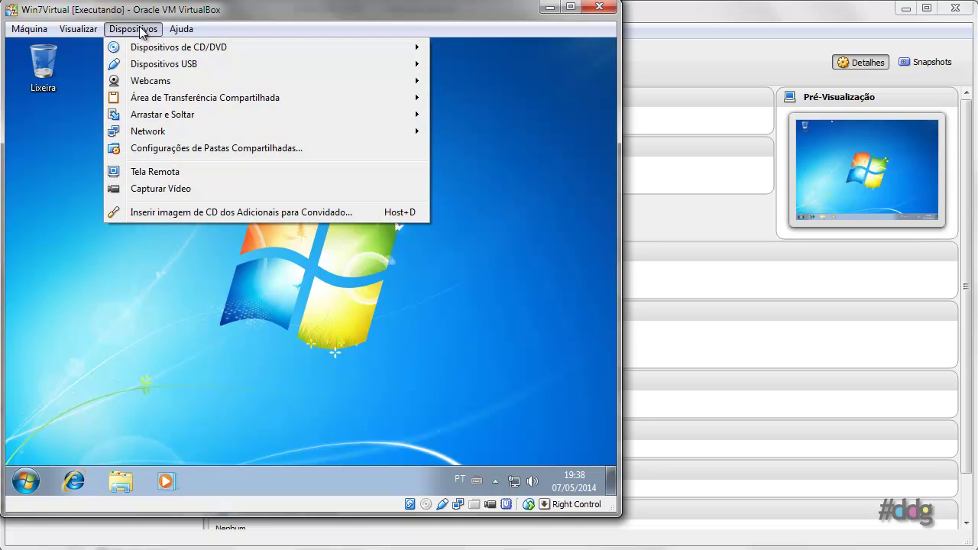
{"action": "mouse_move", "coordinate": [416, 81]}
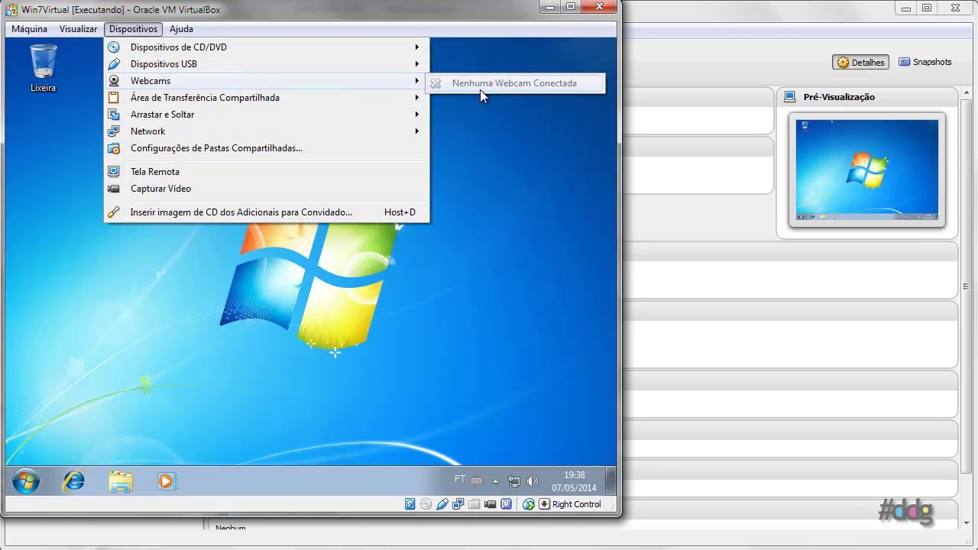
{"action": "mouse_move", "coordinate": [399, 67]}
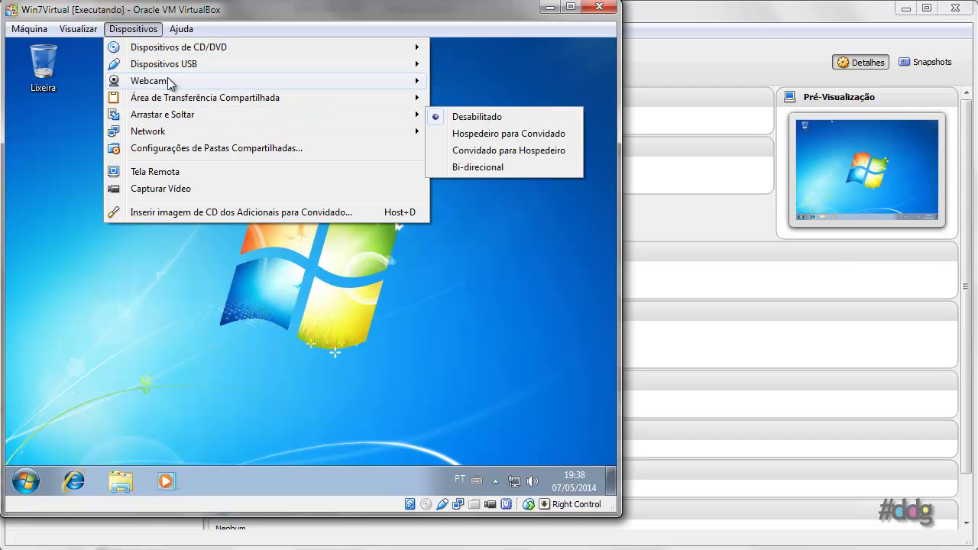
{"action": "mouse_move", "coordinate": [174, 118]}
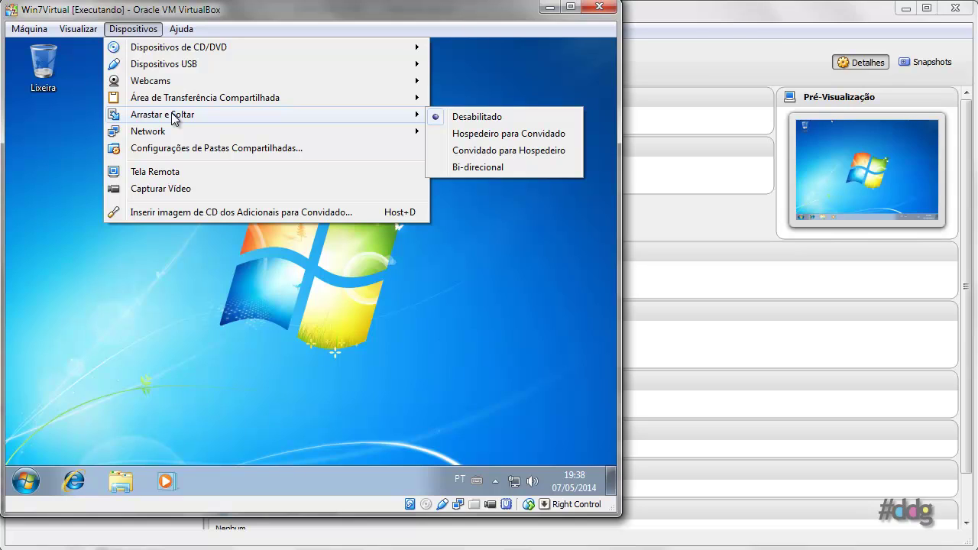
{"action": "left_click", "coordinate": [136, 29]}
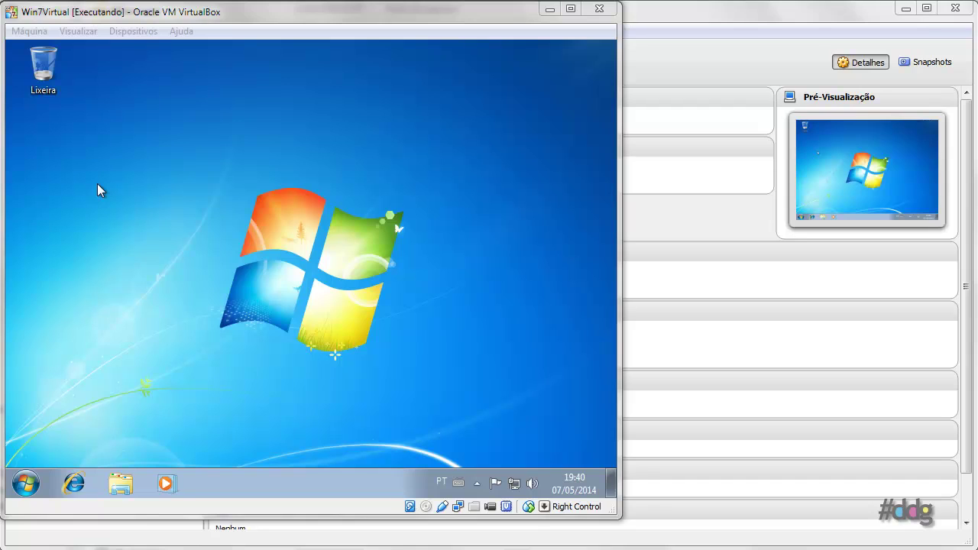
{"action": "left_click", "coordinate": [329, 20]}
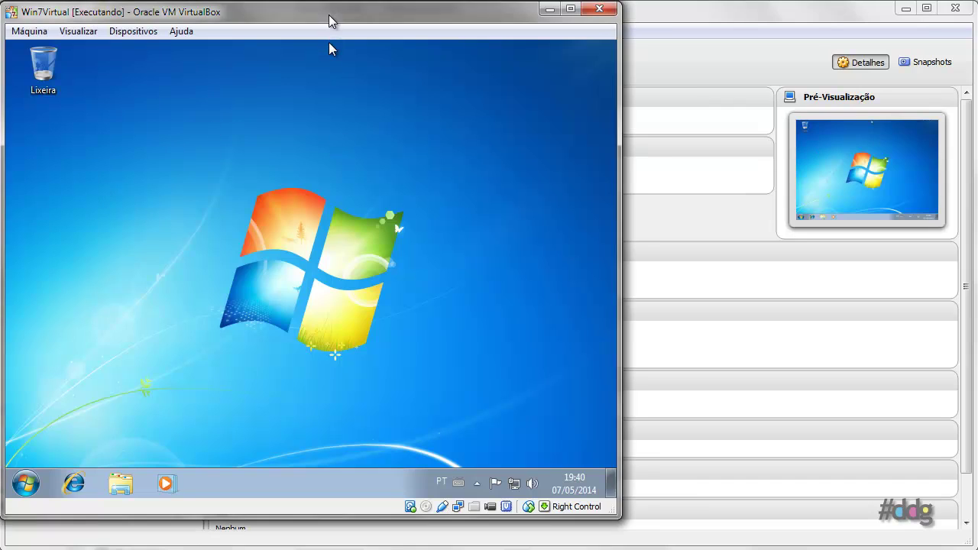
Examine the running machine's status indicators, from hard disk and CD/DVD to USB, shared folders, mouse integration and host key.
{"action": "left_click_drag", "start_coordinate": [329, 20], "coordinate": [361, 20]}
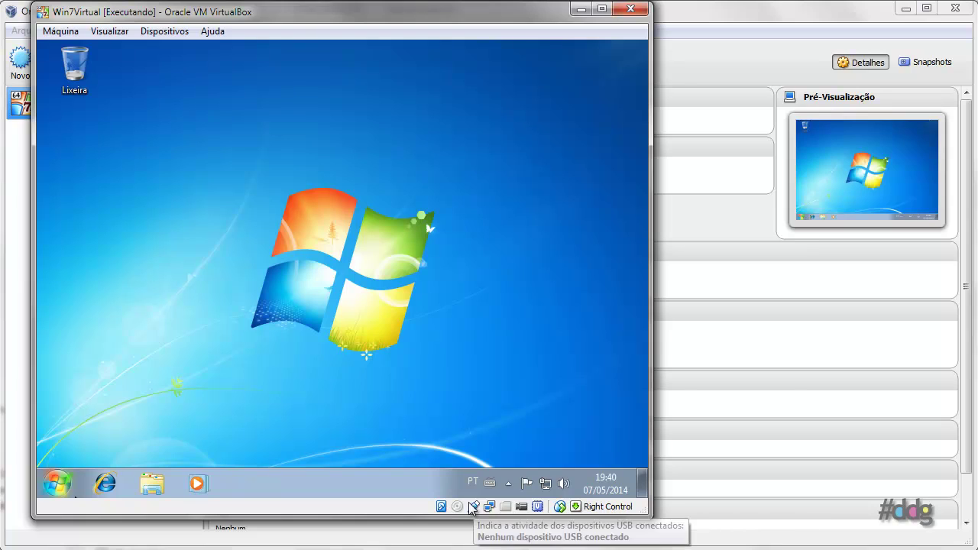
{"action": "mouse_move", "coordinate": [442, 508]}
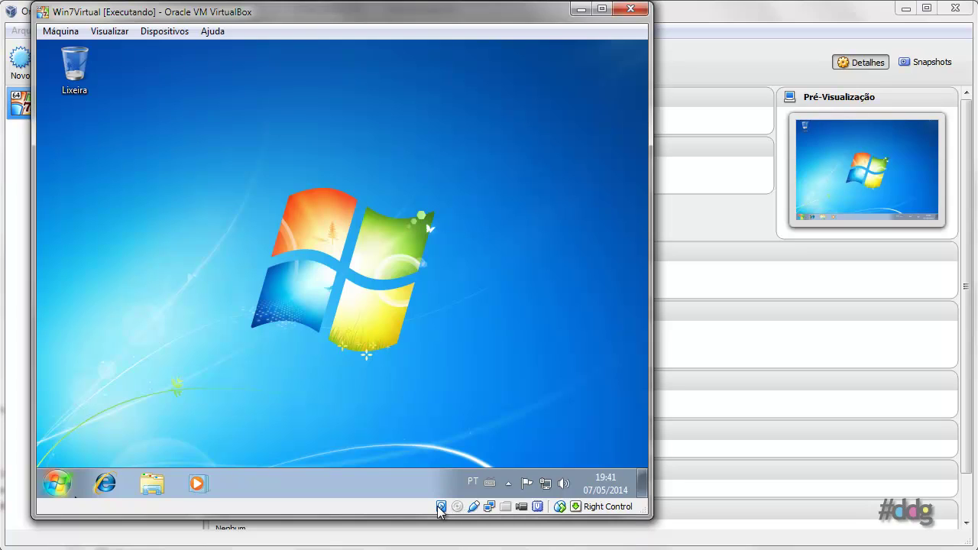
{"action": "left_click_drag", "start_coordinate": [476, 42], "coordinate": [476, 12]}
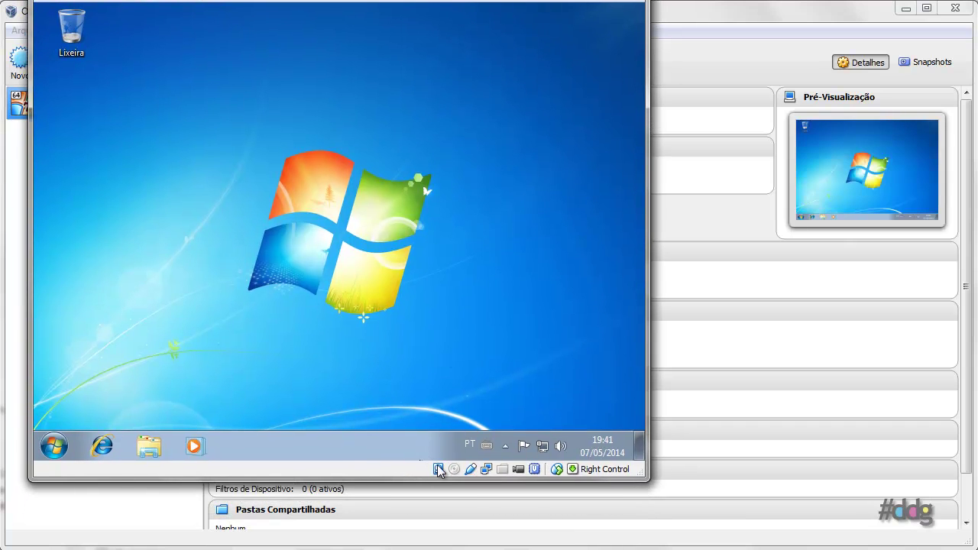
{"action": "mouse_move", "coordinate": [439, 469]}
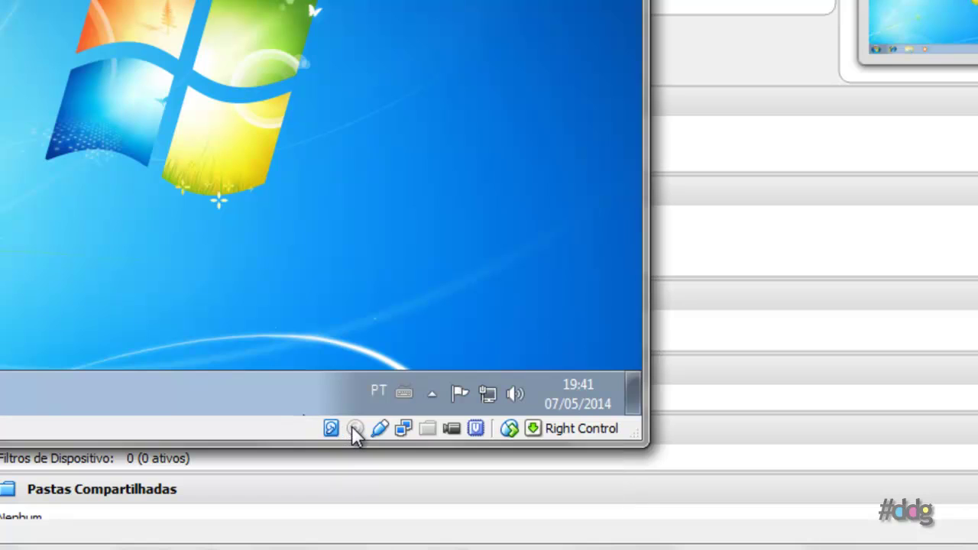
{"action": "mouse_move", "coordinate": [356, 432]}
{"action": "mouse_move", "coordinate": [433, 428]}
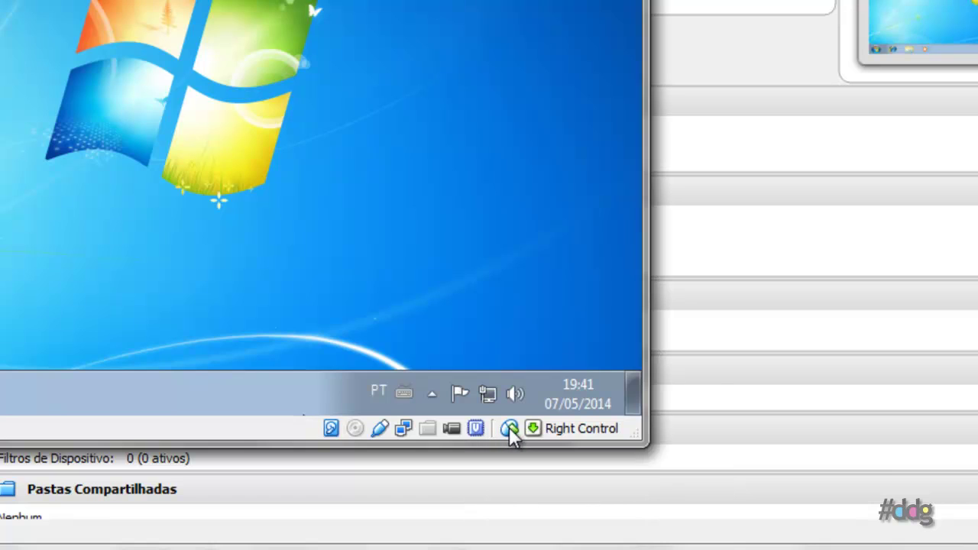
{"action": "mouse_move", "coordinate": [510, 433]}
{"action": "mouse_move", "coordinate": [556, 426]}
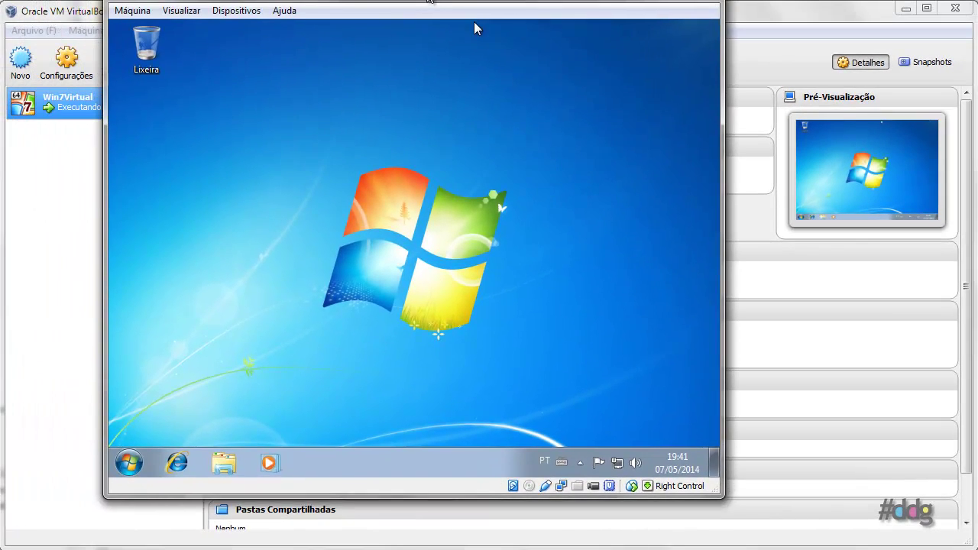
Review the VirtualBox Manager and virtual machine keyboard shortcuts in the global input preferences, and cancel the dialog.
{"action": "left_click_drag", "start_coordinate": [430, 2], "coordinate": [554, 23]}
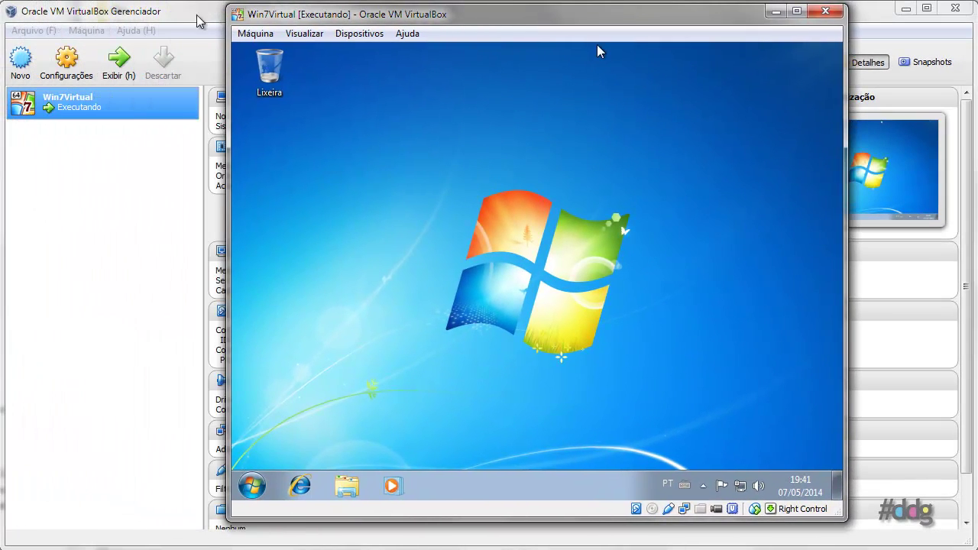
{"action": "left_click", "coordinate": [113, 14]}
{"action": "left_click", "coordinate": [33, 30]}
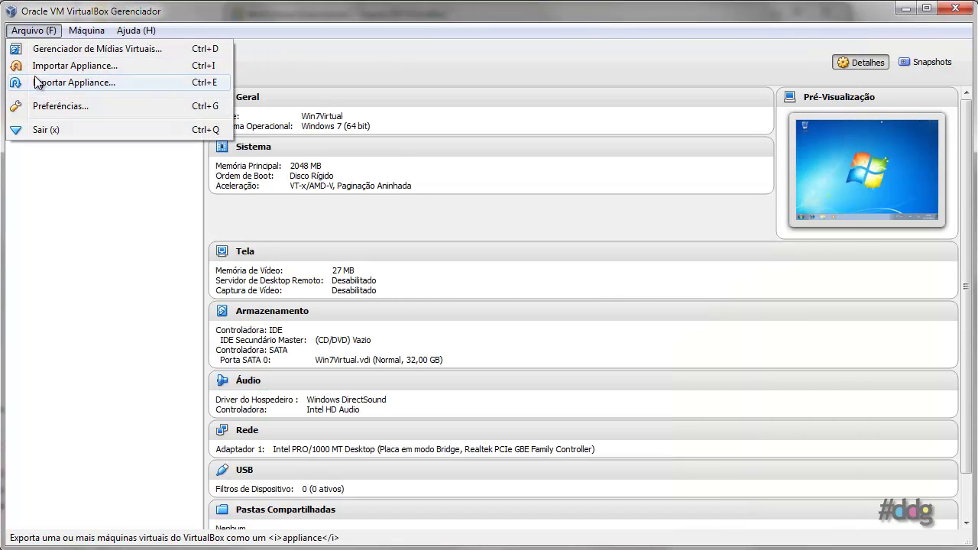
{"action": "left_click", "coordinate": [39, 106]}
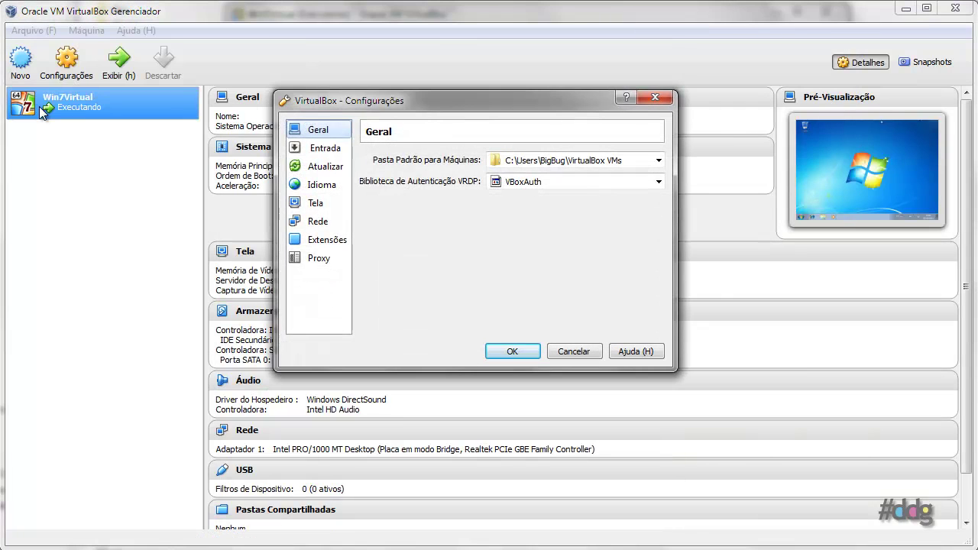
{"action": "left_click", "coordinate": [329, 147]}
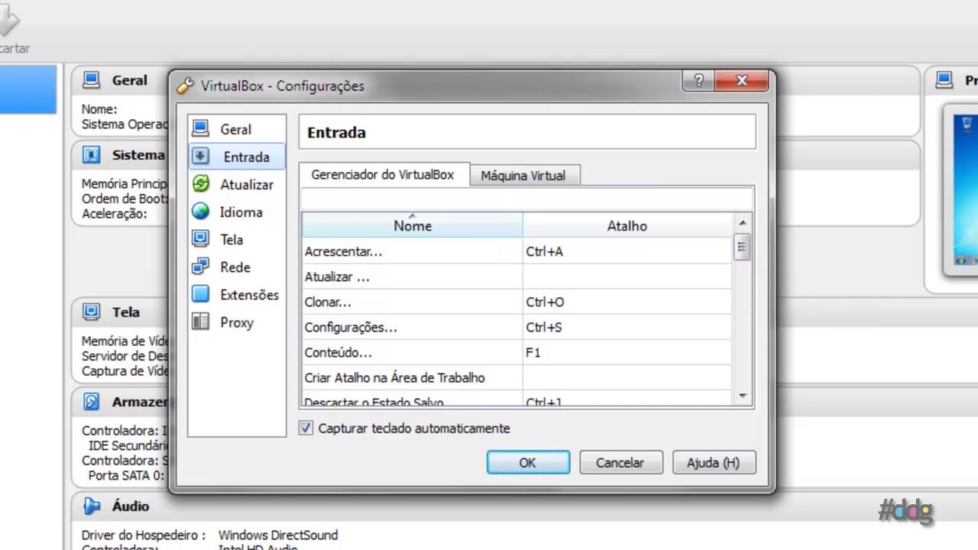
{"action": "left_click", "coordinate": [492, 183]}
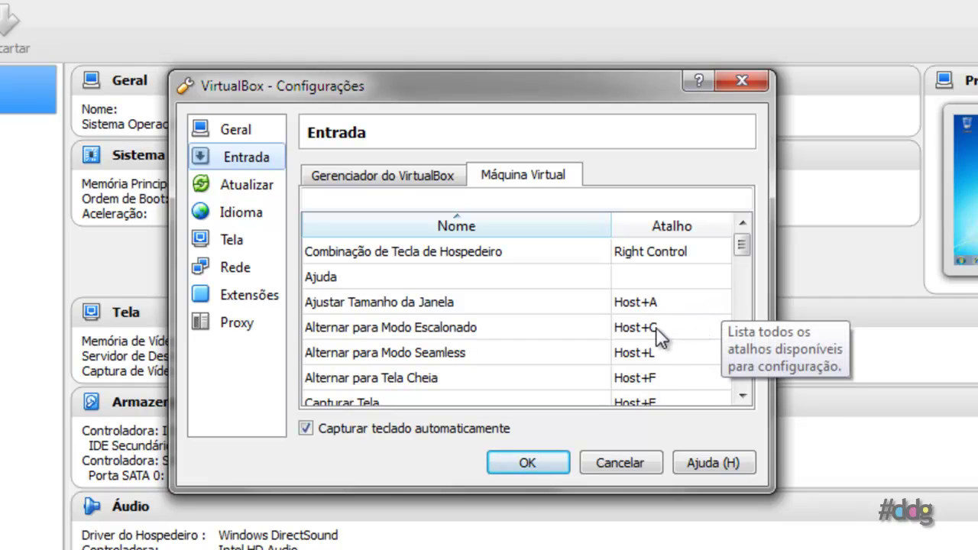
{"action": "left_click_drag", "start_coordinate": [740, 246], "coordinate": [757, 233]}
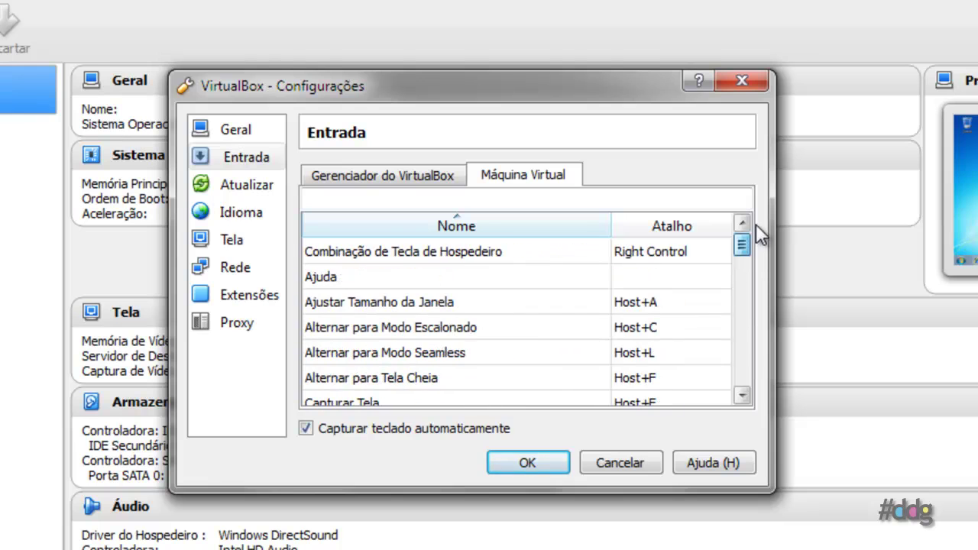
{"action": "left_click", "coordinate": [634, 465]}
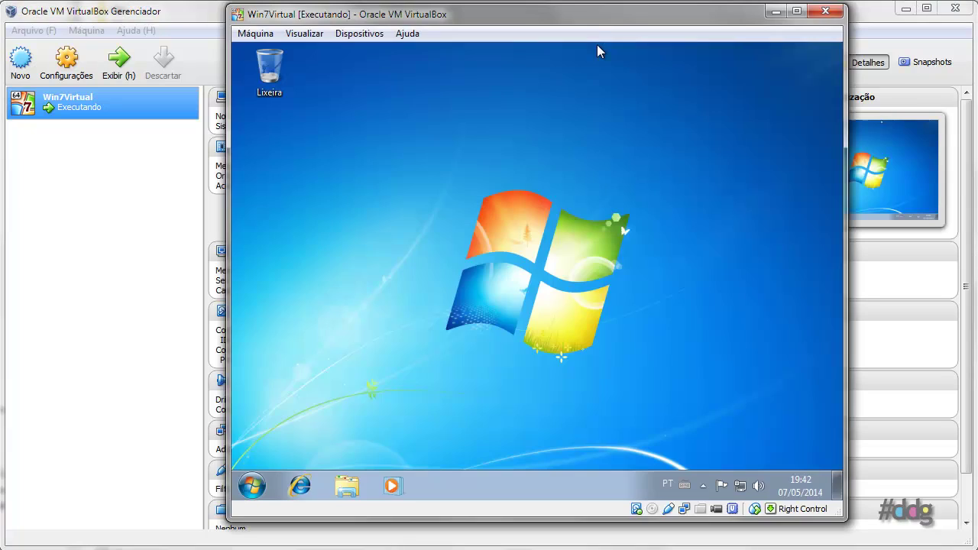
Switch the running Win7Virtual machine to scaled mode and accept the mode change.
{"action": "left_click_drag", "start_coordinate": [590, 15], "coordinate": [490, 17]}
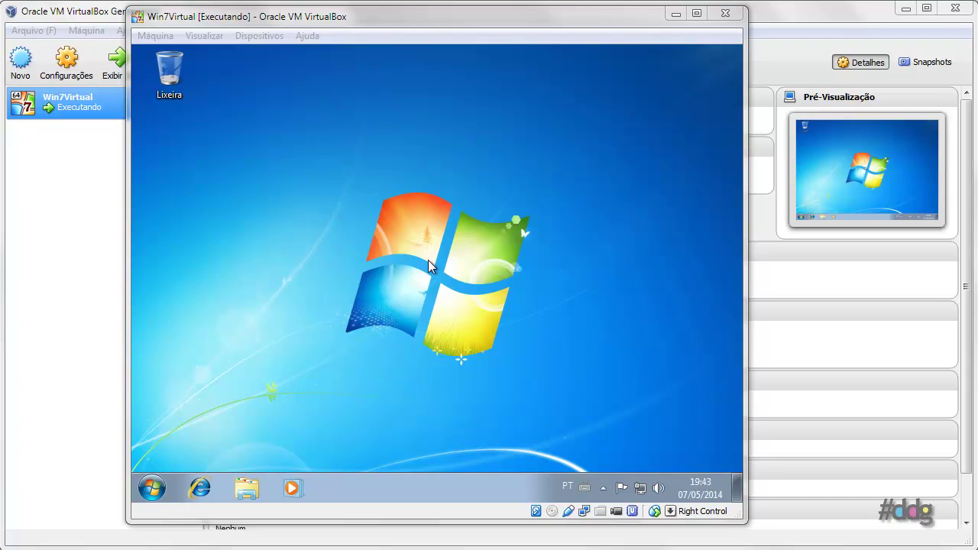
{"action": "left_click", "coordinate": [329, 15]}
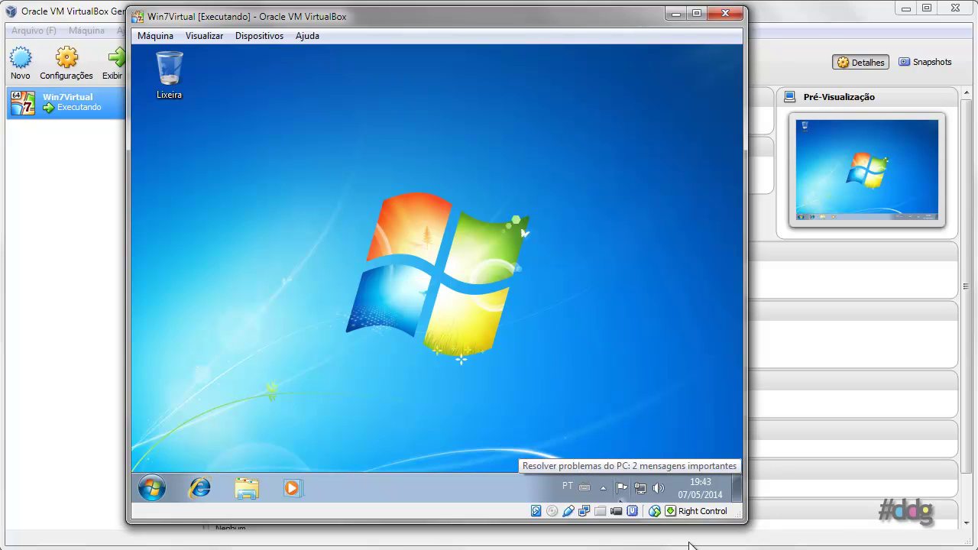
{"action": "key", "text": "Control_R+c"}
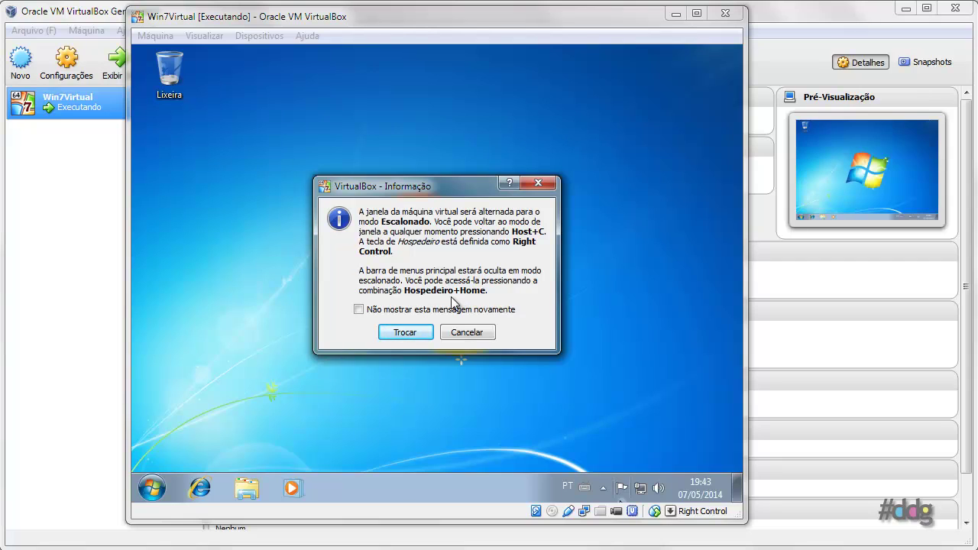
{"action": "left_click", "coordinate": [404, 332]}
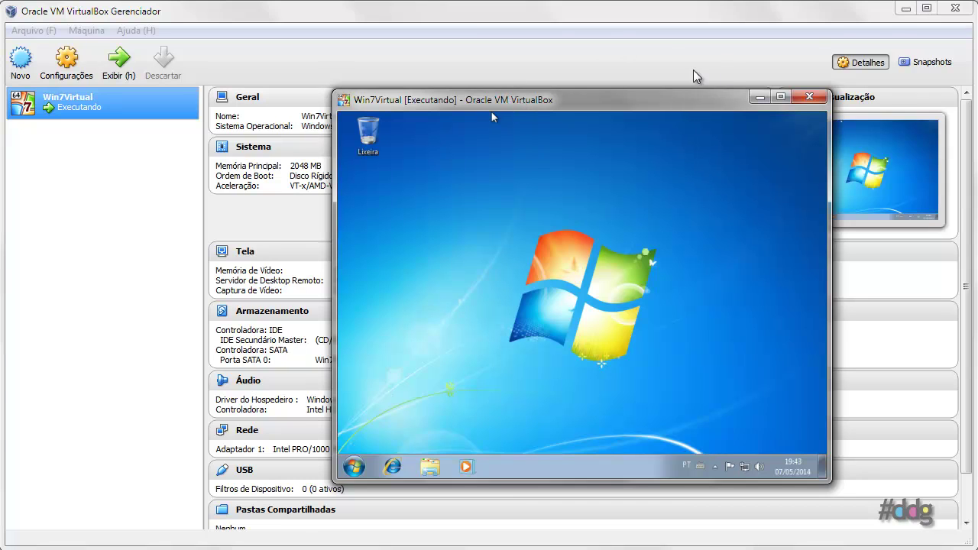
Minimize the VirtualBox Manager, move the scaled machine window to the screen's upper-left corner, and resize it larger and smaller.
{"action": "left_click", "coordinate": [901, 9]}
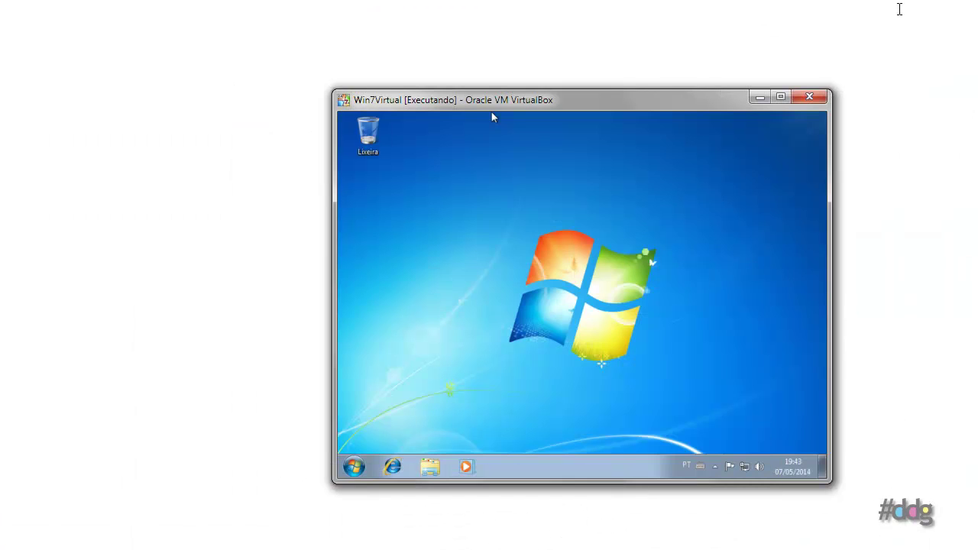
{"action": "left_click_drag", "start_coordinate": [633, 107], "coordinate": [302, 20]}
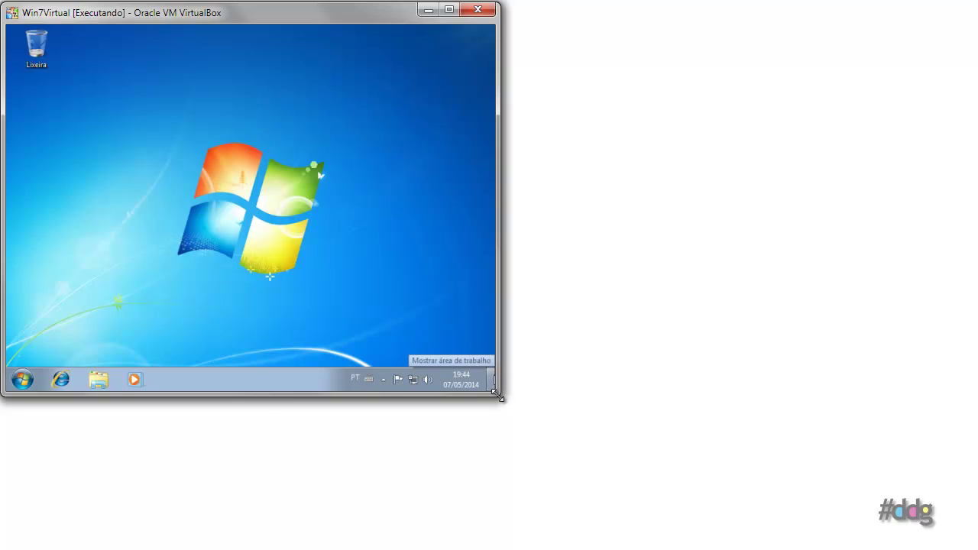
{"action": "left_click_drag", "start_coordinate": [501, 396], "coordinate": [616, 473]}
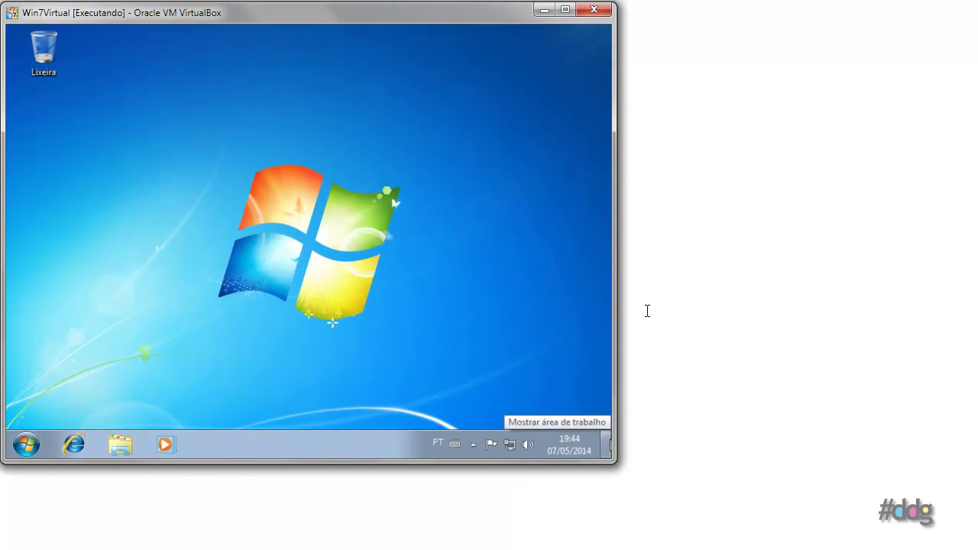
{"action": "left_click_drag", "start_coordinate": [617, 295], "coordinate": [728, 334]}
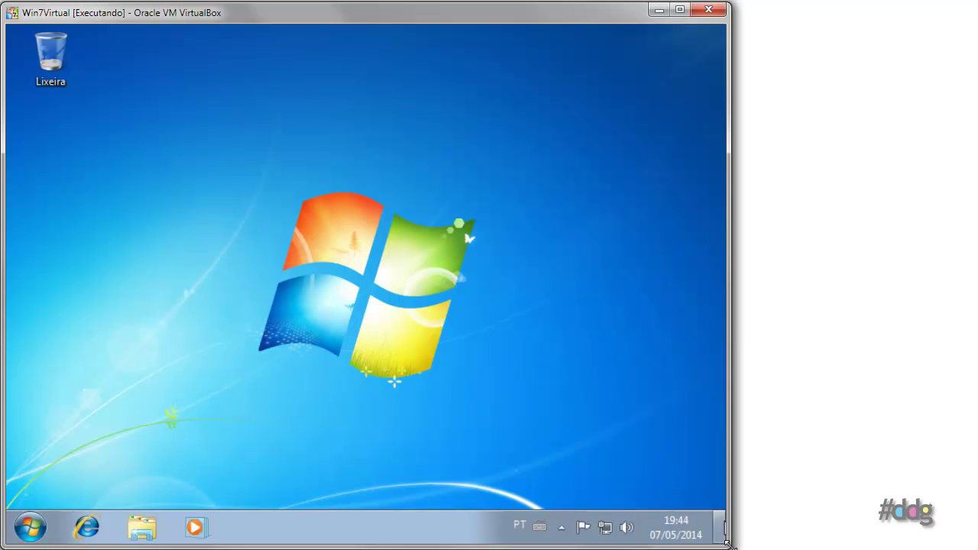
{"action": "mouse_move", "coordinate": [724, 542]}
{"action": "left_mouse_down"}
{"action": "mouse_move", "coordinate": [536, 401]}
{"action": "mouse_move", "coordinate": [731, 542]}
{"action": "left_mouse_up"}
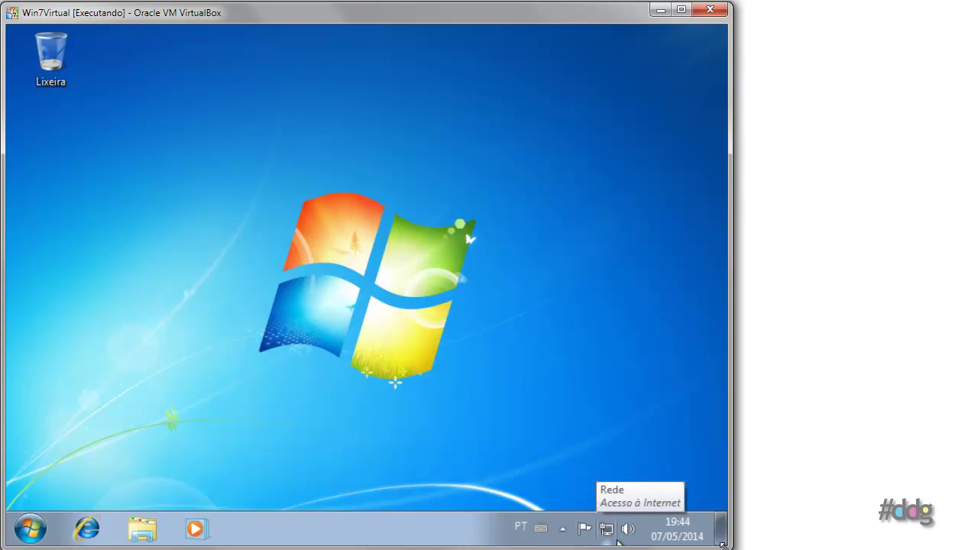
{"action": "left_click_drag", "start_coordinate": [722, 543], "coordinate": [550, 412]}
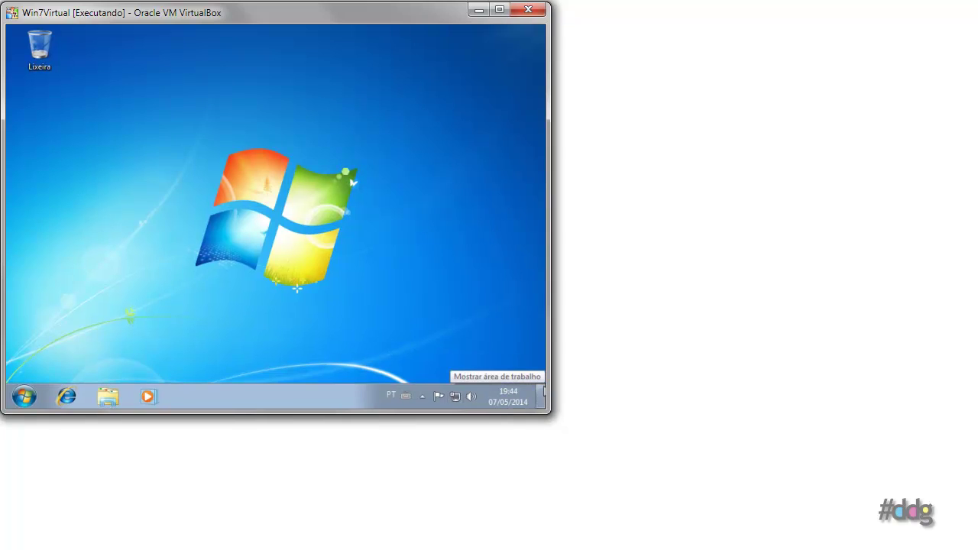
Bring up the hidden main menu in scaled mode, examine the machine commands, and close it.
{"action": "key", "text": "ctrl+Home"}
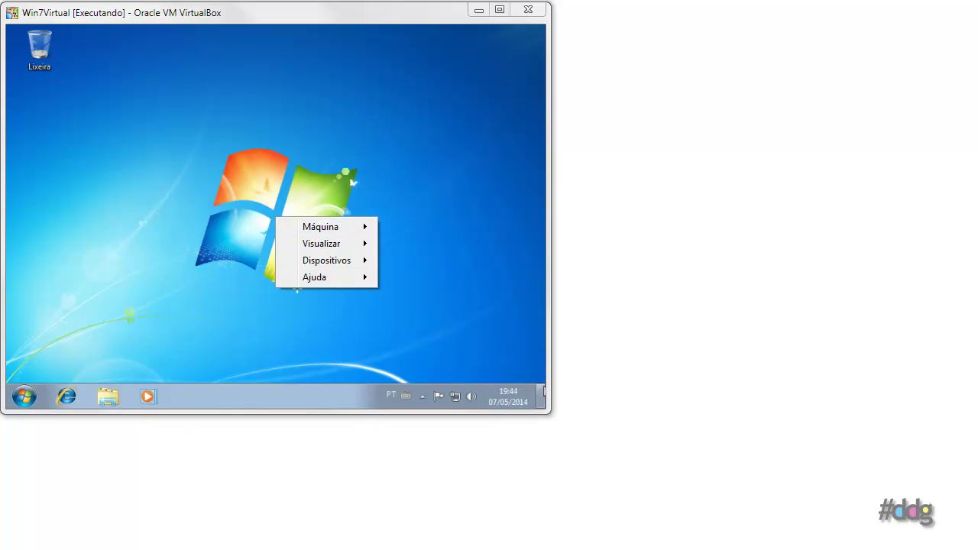
{"action": "mouse_move", "coordinate": [340, 232]}
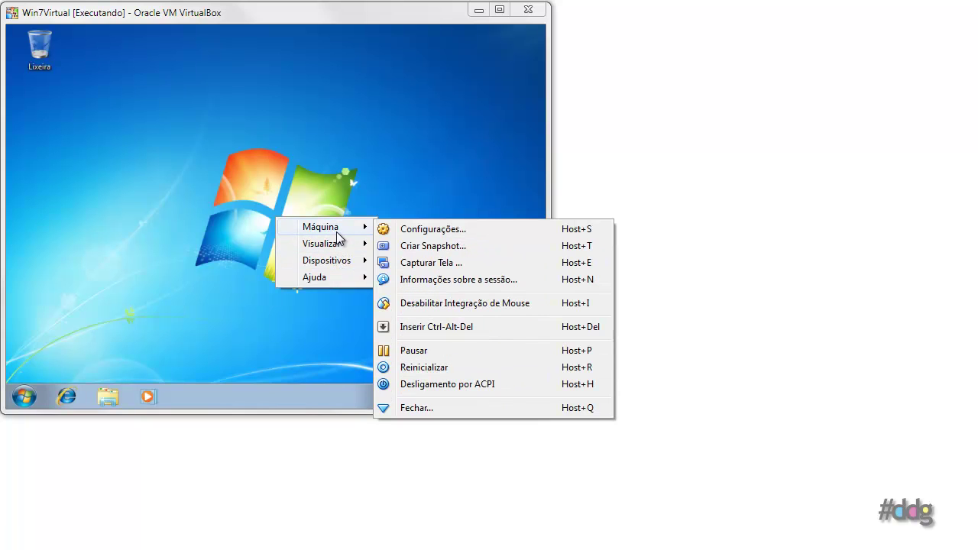
{"action": "key", "text": "Escape"}
{"action": "key", "text": "Escape"}
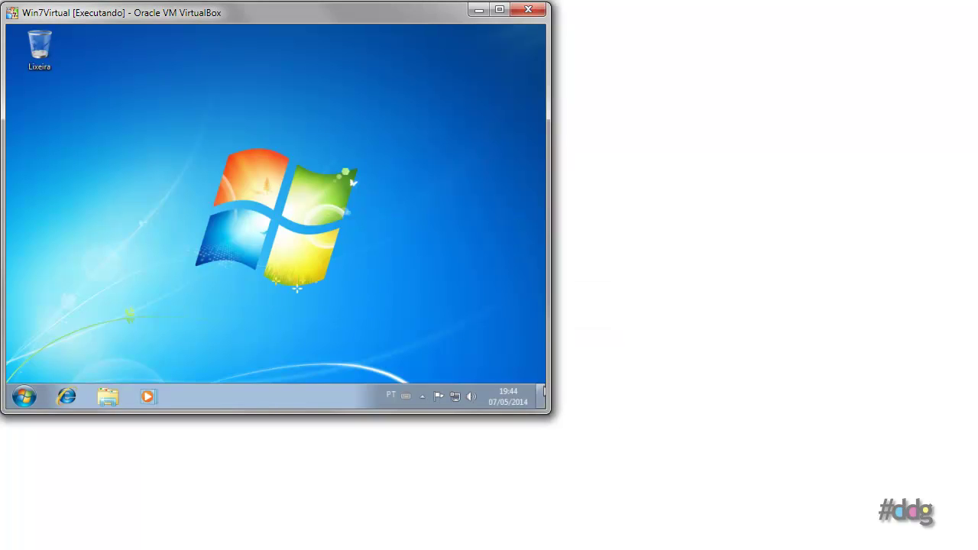
Return the machine to normal window mode, widen its window beyond the guest desktop, and narrow it back to fit.
{"action": "key", "text": "Control_R+c"}
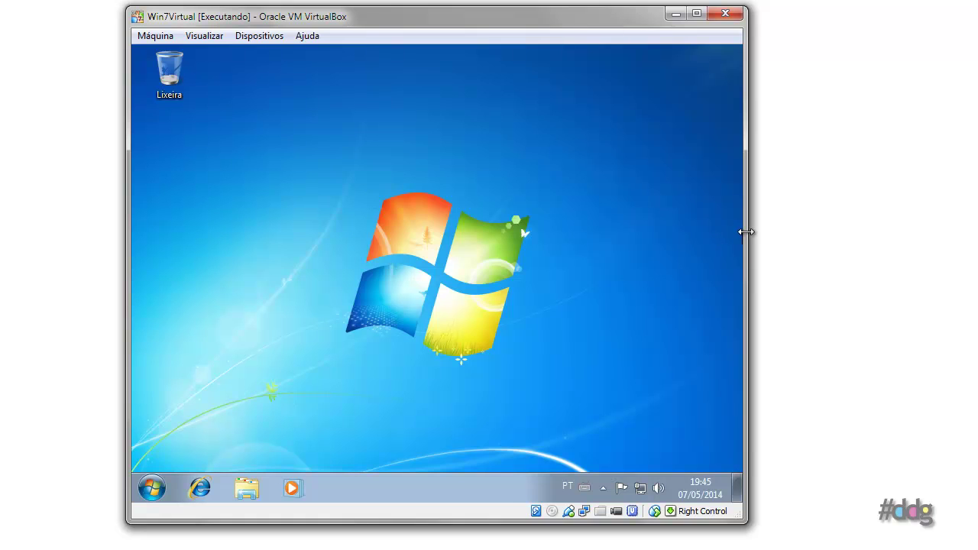
{"action": "left_click_drag", "start_coordinate": [745, 231], "coordinate": [908, 240]}
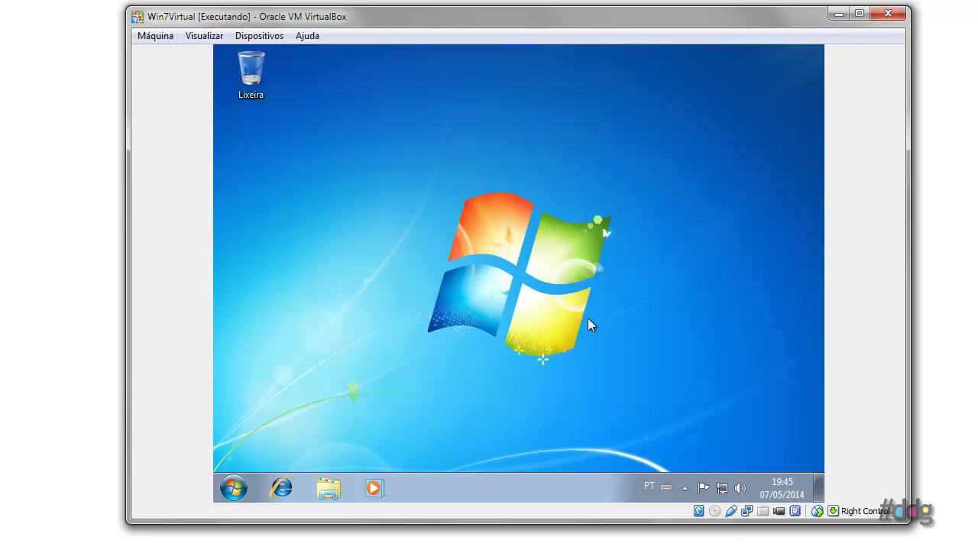
{"action": "left_click_drag", "start_coordinate": [908, 350], "coordinate": [751, 354]}
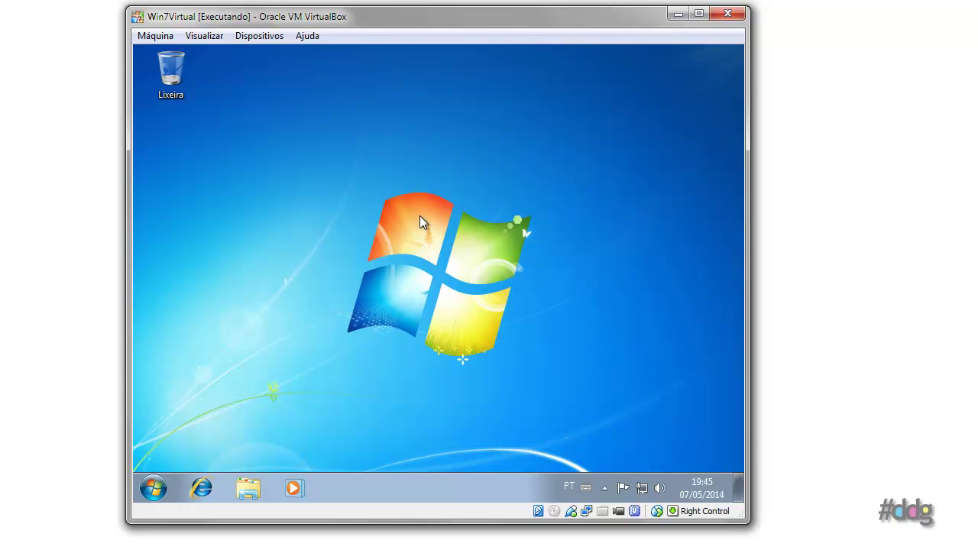
Try a 1024 × 768 screen resolution in the guest Windows and revert to the previous video settings.
{"action": "right_click", "coordinate": [453, 189]}
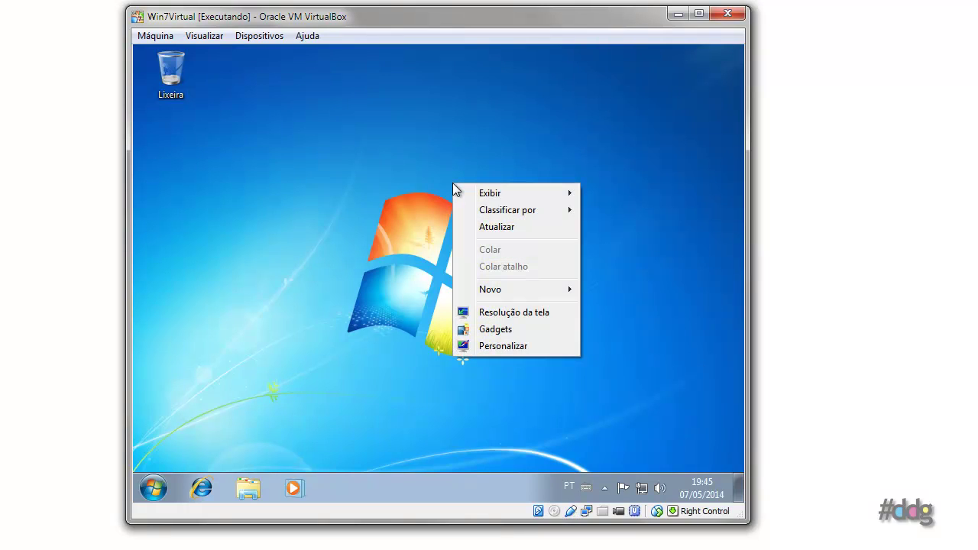
{"action": "left_click", "coordinate": [490, 316]}
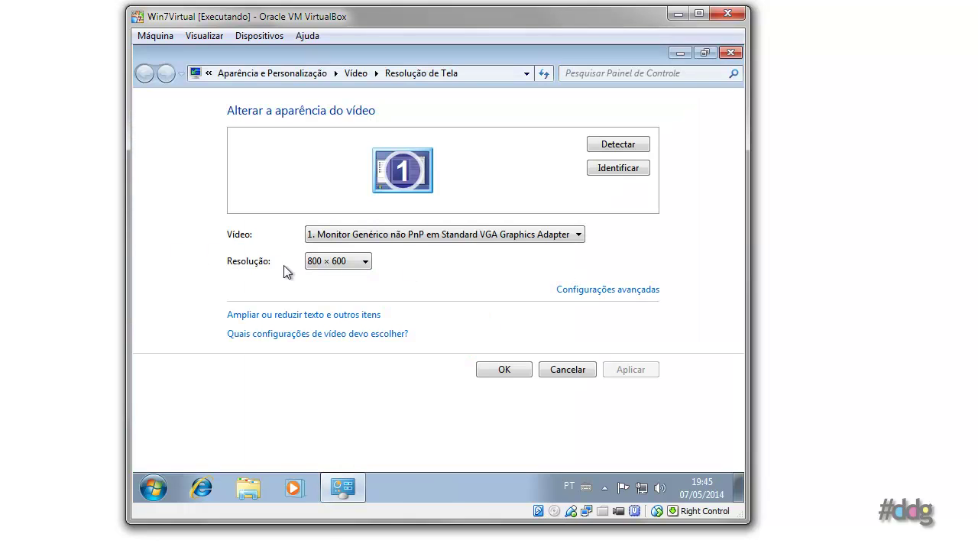
{"action": "left_click", "coordinate": [347, 261]}
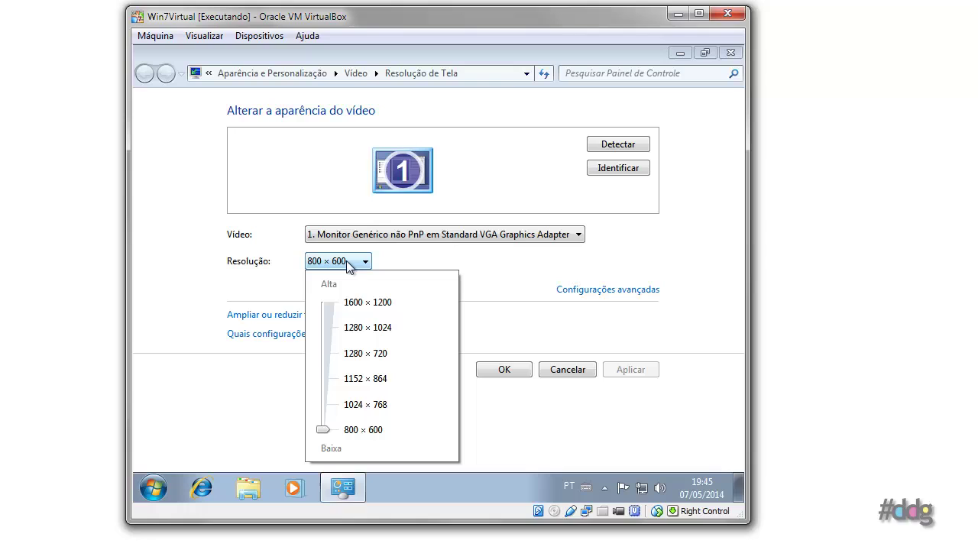
{"action": "left_click", "coordinate": [372, 405]}
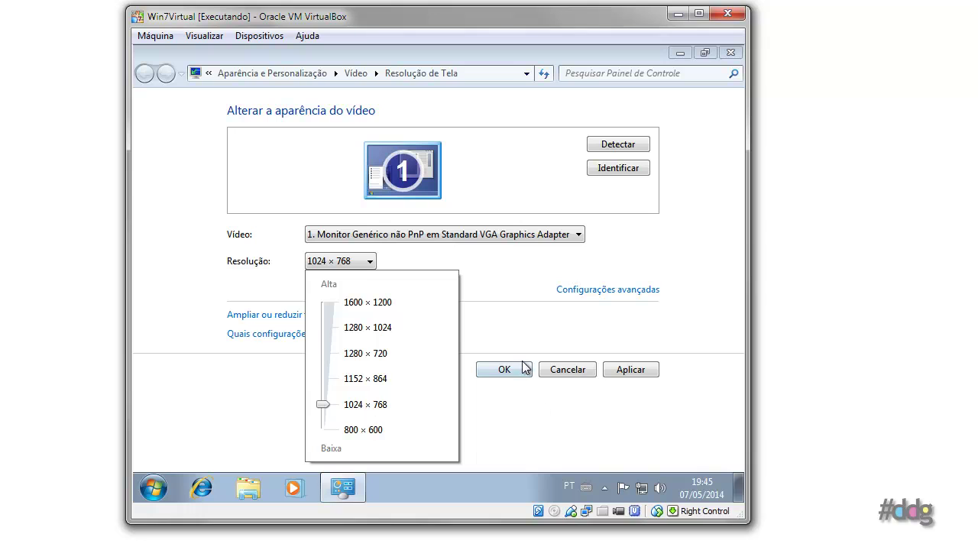
{"action": "left_click", "coordinate": [615, 369]}
{"action": "left_click", "coordinate": [620, 372]}
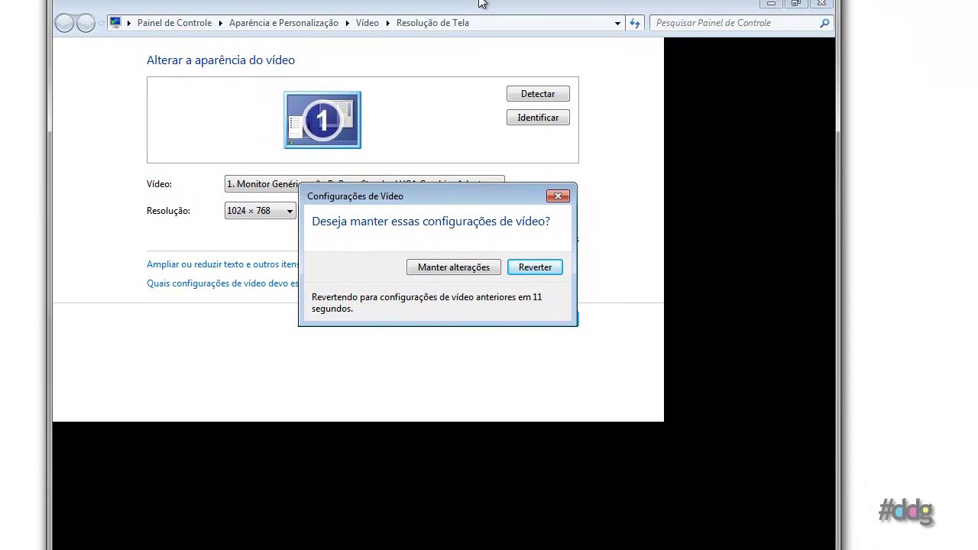
{"action": "left_click", "coordinate": [533, 271]}
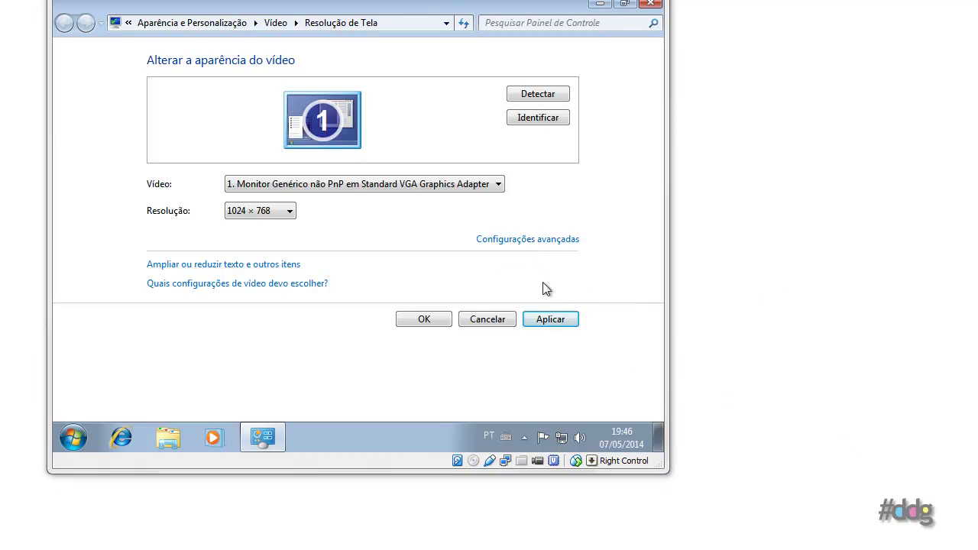
Examine the available screen resolutions in the guest's display settings, close the list unchanged, and minimize the settings window.
{"action": "left_click", "coordinate": [284, 214]}
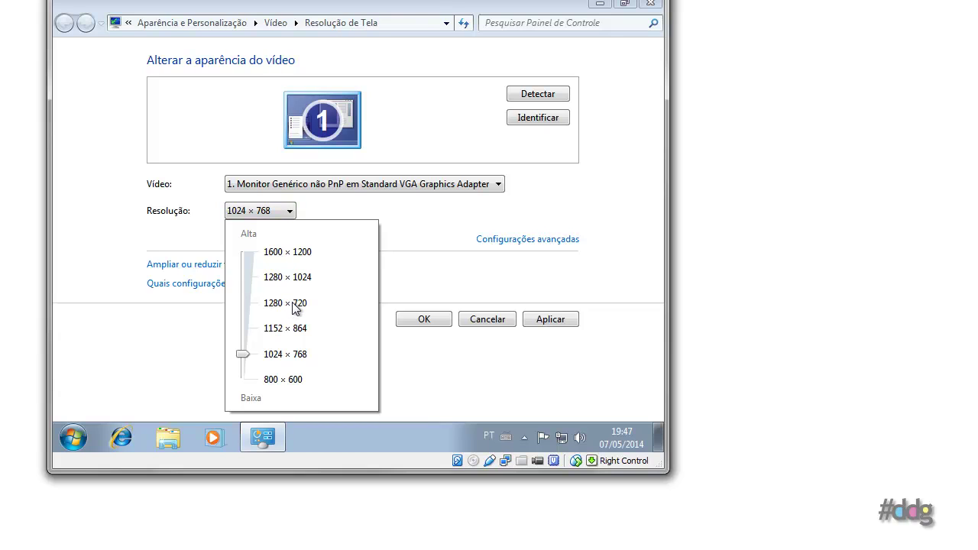
{"action": "left_click", "coordinate": [308, 212]}
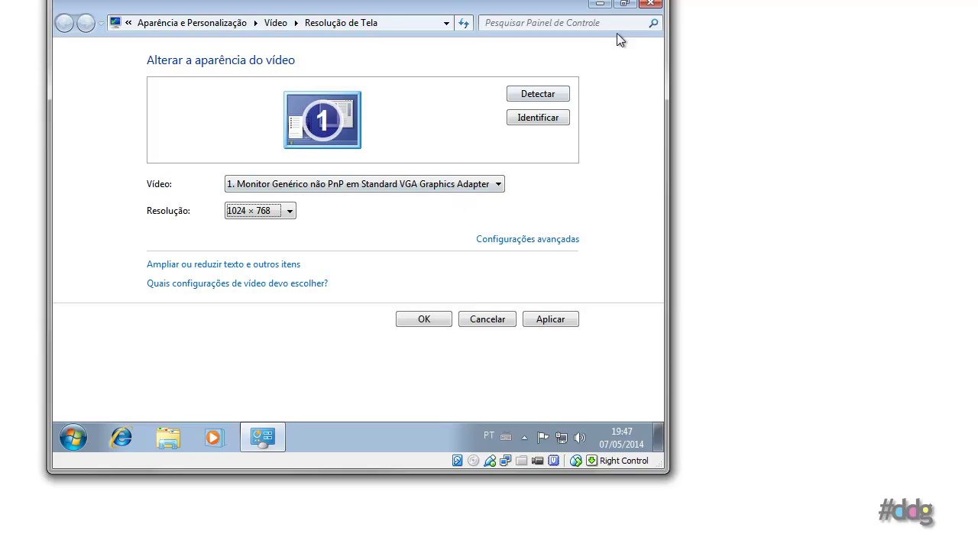
{"action": "left_click", "coordinate": [600, 3]}
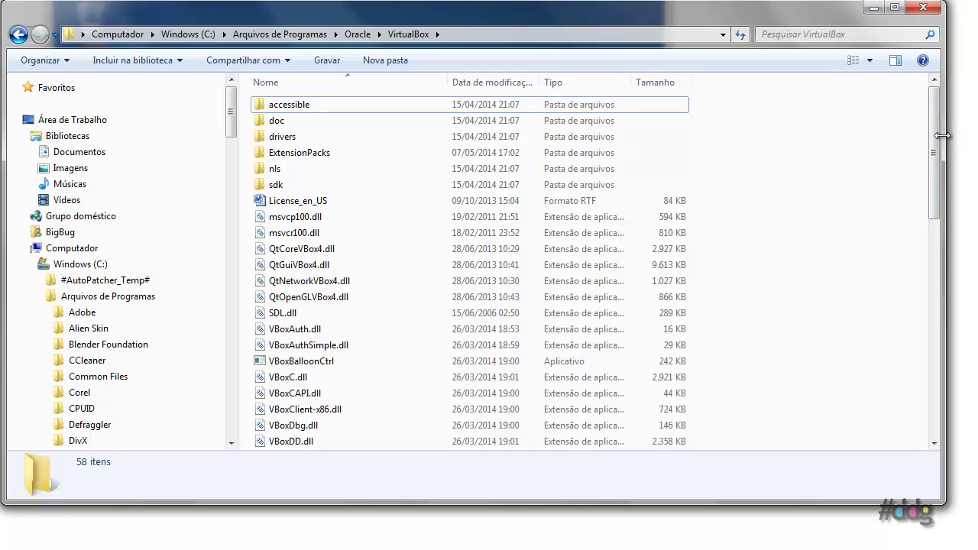
Widen the host's VirtualBox installation folder window and copy its full path, C:\Program Files\Oracle\VirtualBox.
{"action": "left_click_drag", "start_coordinate": [942, 135], "coordinate": [973, 136]}
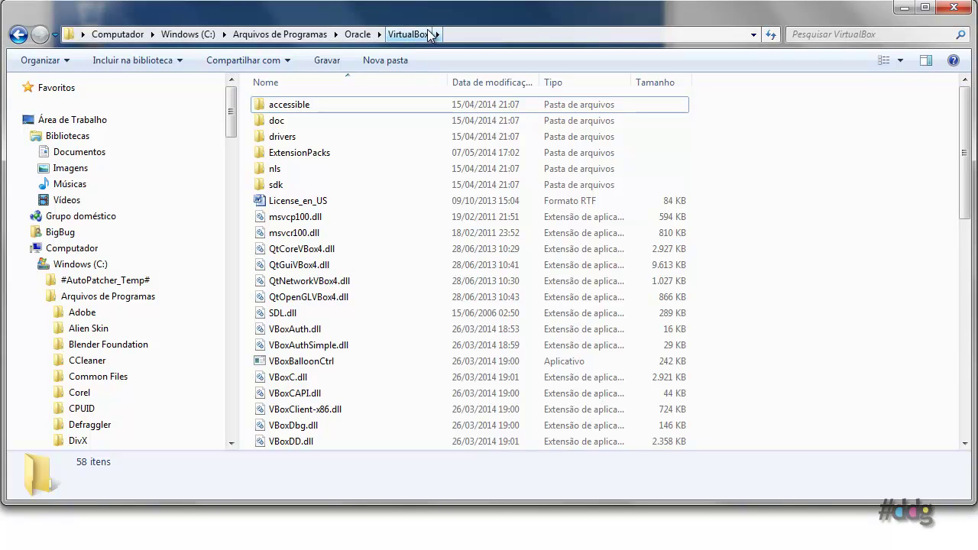
{"action": "left_click", "coordinate": [460, 29]}
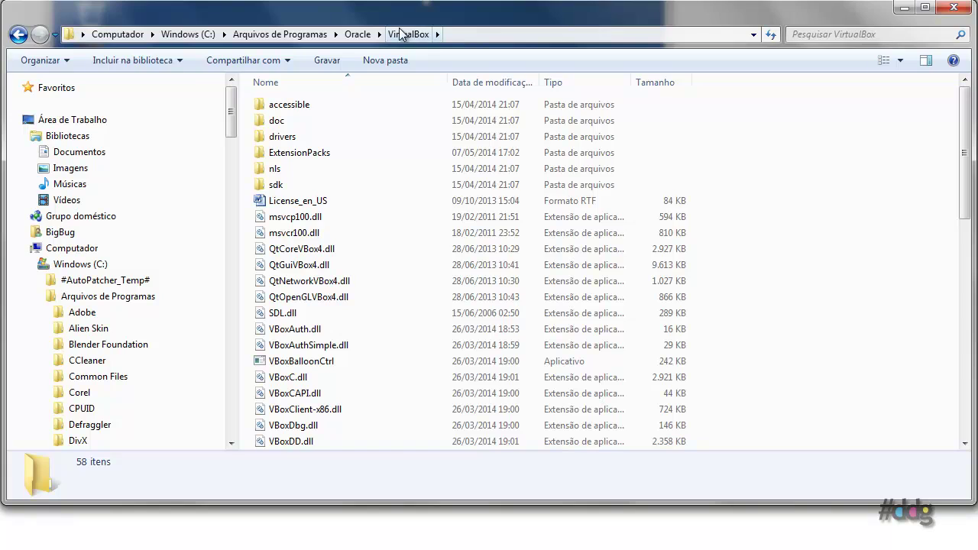
{"action": "left_click", "coordinate": [467, 33]}
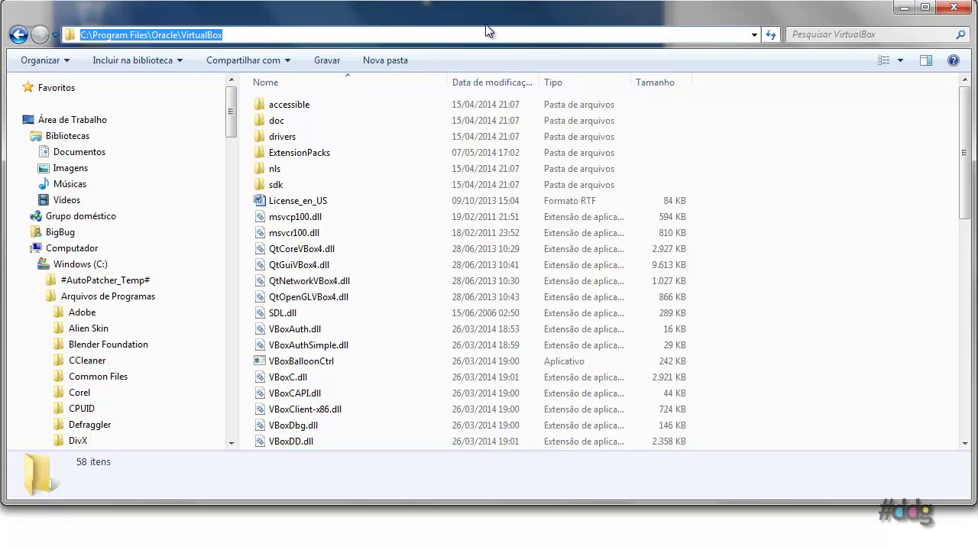
{"action": "right_click", "coordinate": [178, 33]}
{"action": "left_click", "coordinate": [216, 80]}
Open a command prompt on the host by running cmd, and move its window fully into view over the folder.
{"action": "key", "text": "super+r"}
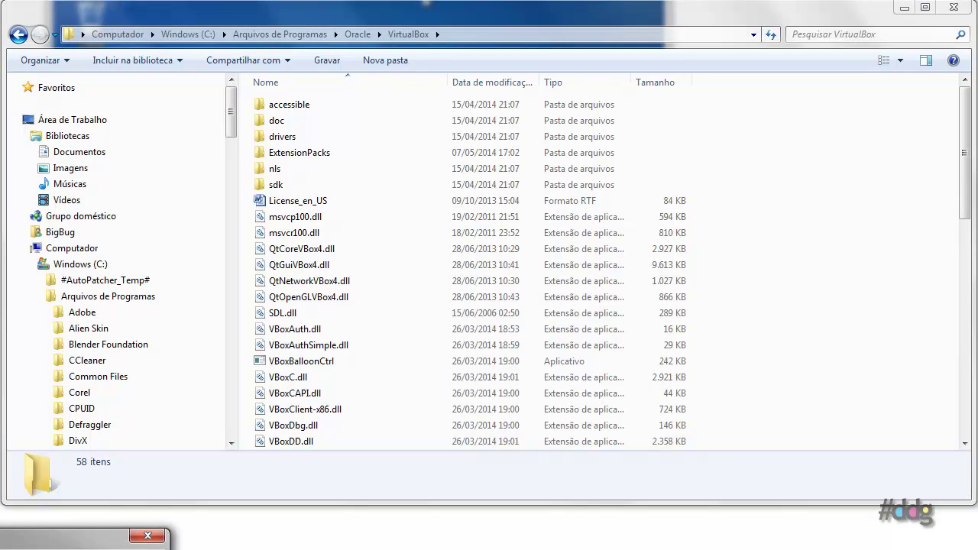
{"action": "left_click_drag", "start_coordinate": [77, 538], "coordinate": [82, 395]}
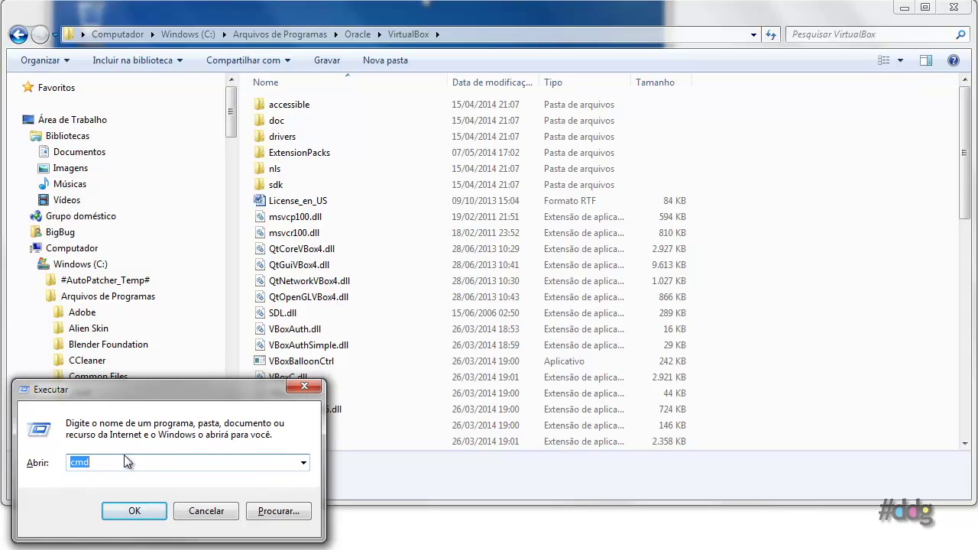
{"action": "type", "text": "cmd"}
{"action": "key", "text": "Return"}
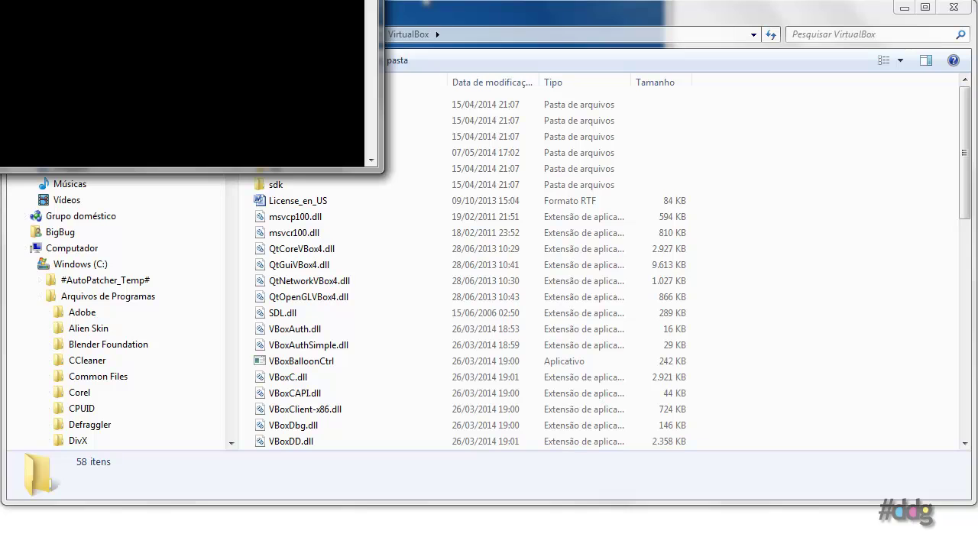
{"action": "left_click_drag", "start_coordinate": [92, 0], "coordinate": [329, 177]}
{"action": "left_click_drag", "start_coordinate": [440, 126], "coordinate": [384, 115]}
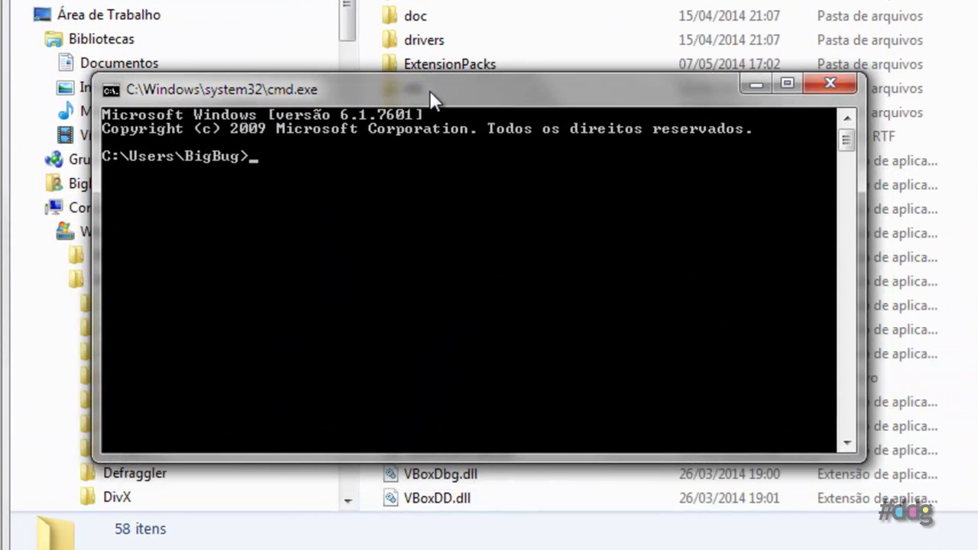
Change the command prompt's directory to the copied path, C:\Program Files\Oracle\VirtualBox.
{"action": "type", "text": "cd"}
{"action": "right_click", "coordinate": [294, 158]}
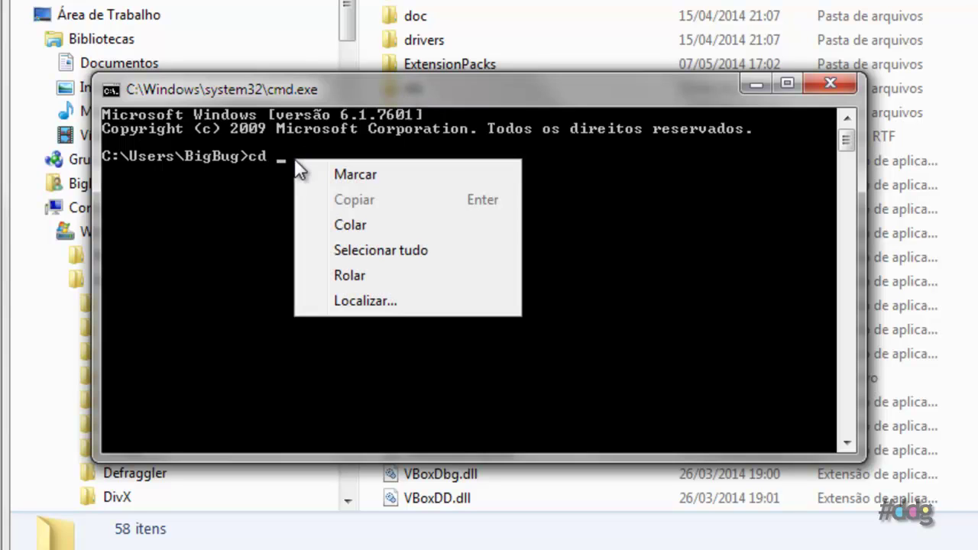
{"action": "left_click", "coordinate": [344, 226]}
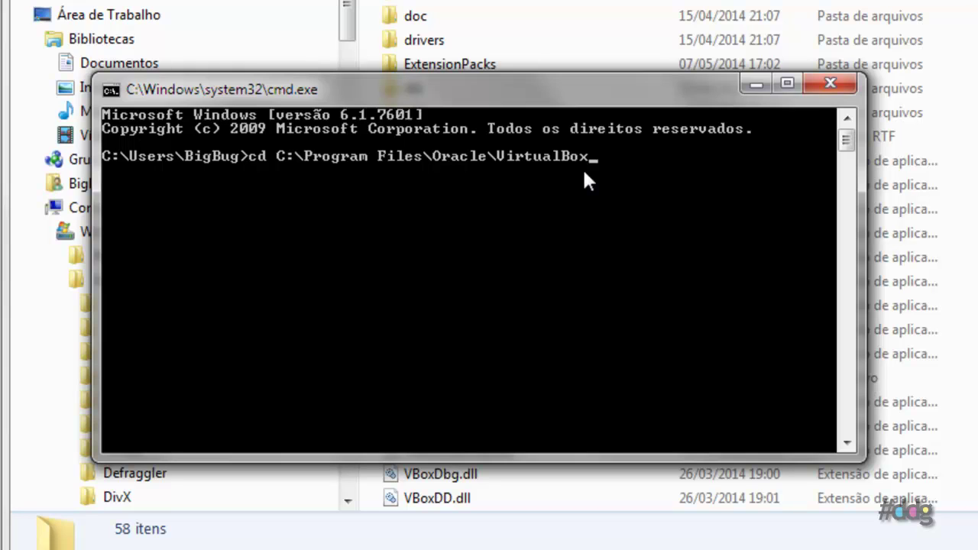
{"action": "key", "text": "Return"}
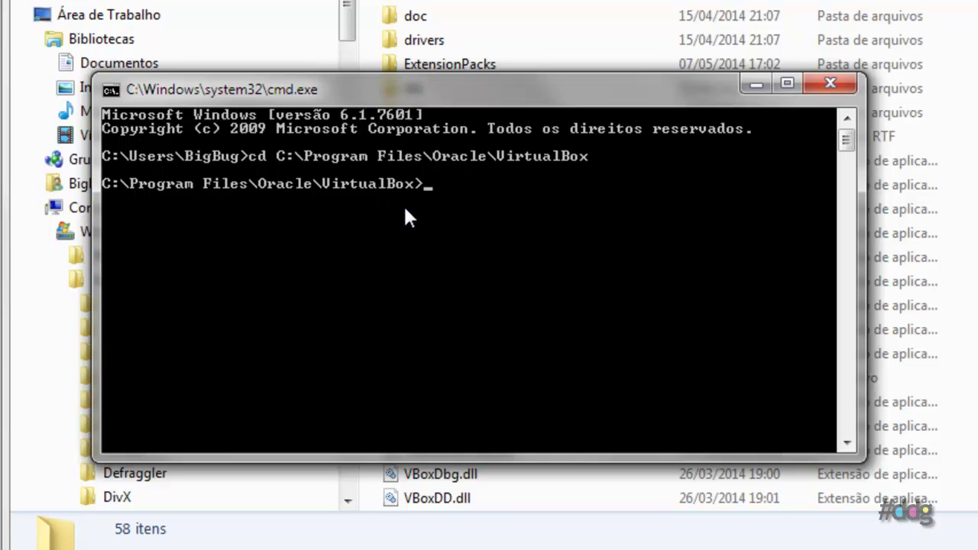
Compose the command VBoxManage.exe setextradata "Win7Virtual" CustomVideoMode1 1280x720x32 at the prompt, and discard it without running it.
{"action": "type", "text": "VBoxManag"}
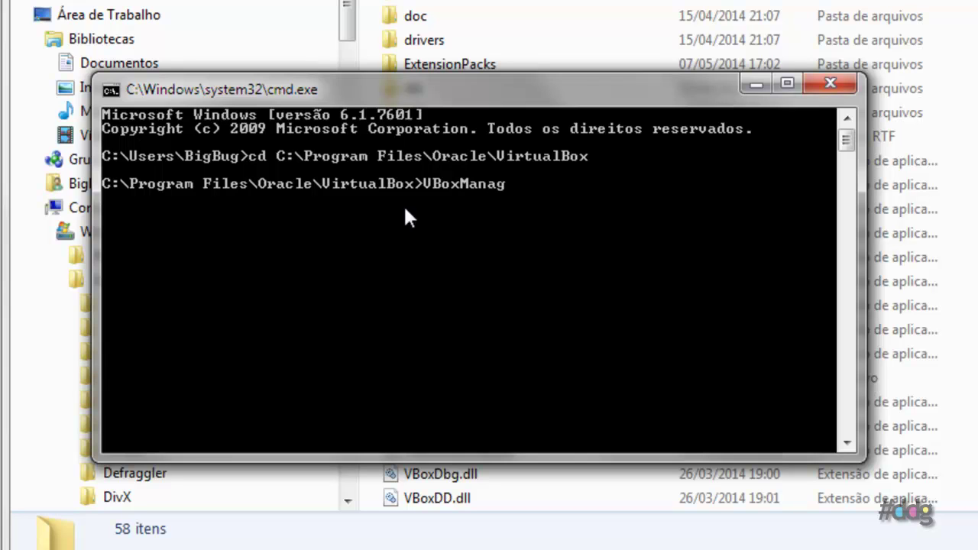
{"action": "type", "text": "e.exe"}
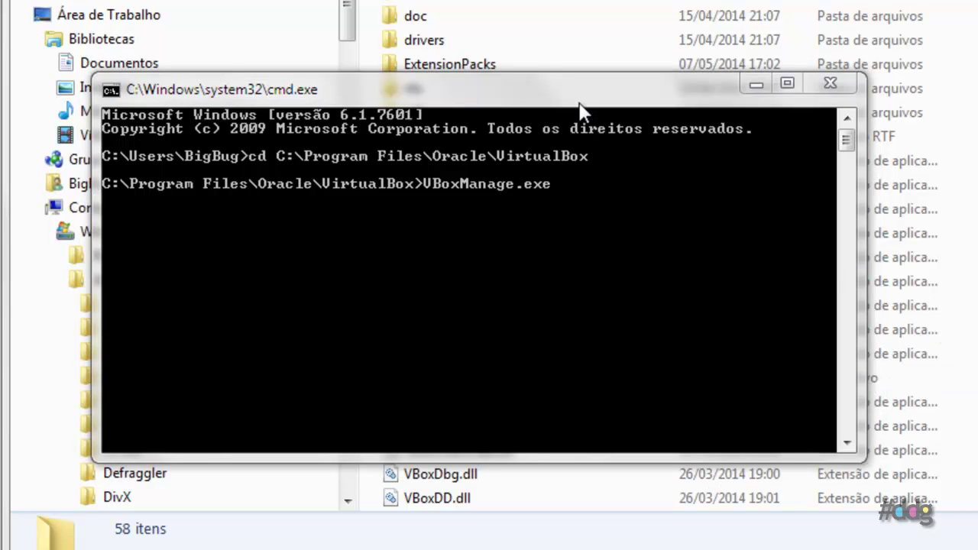
{"action": "left_click", "coordinate": [579, 105]}
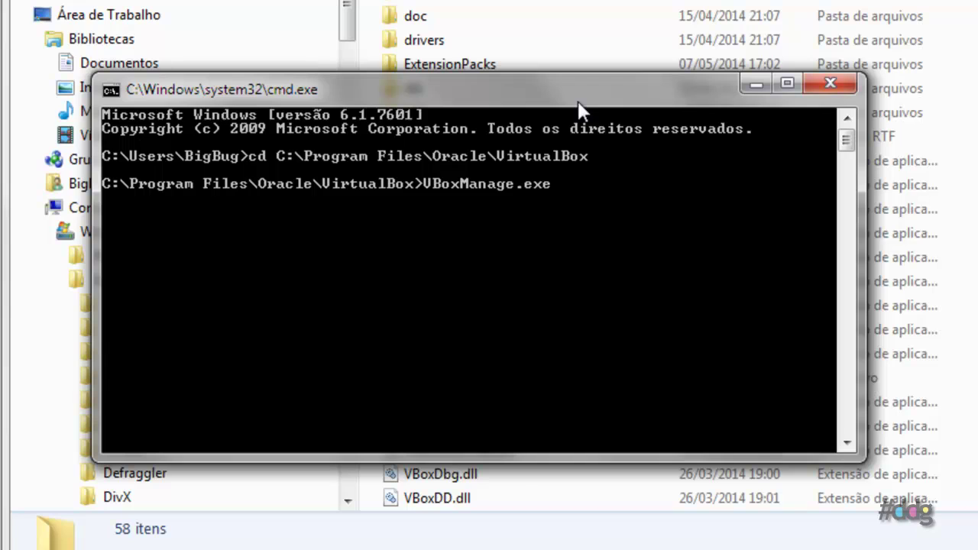
{"action": "type", "text": "setextradata"}
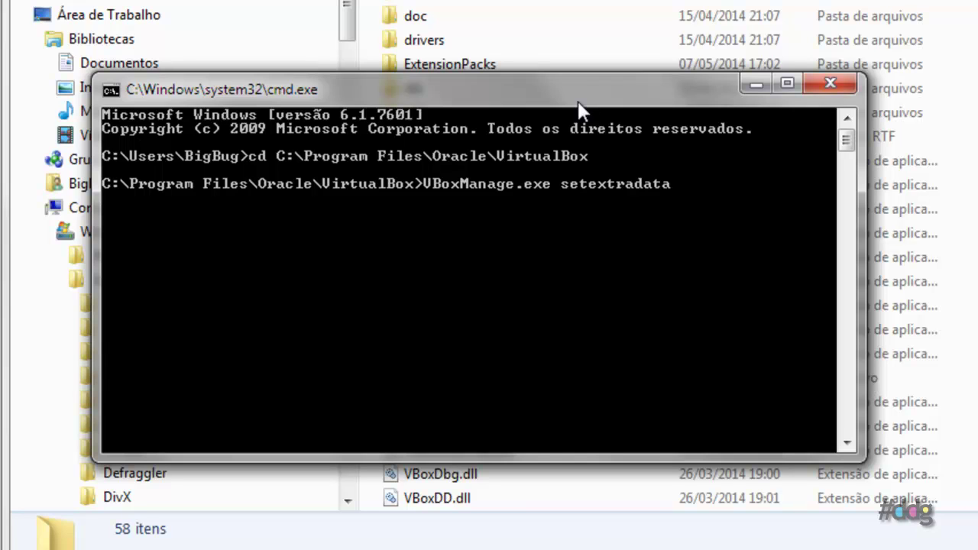
{"action": "type", "text": " \"Win7Virtual"}
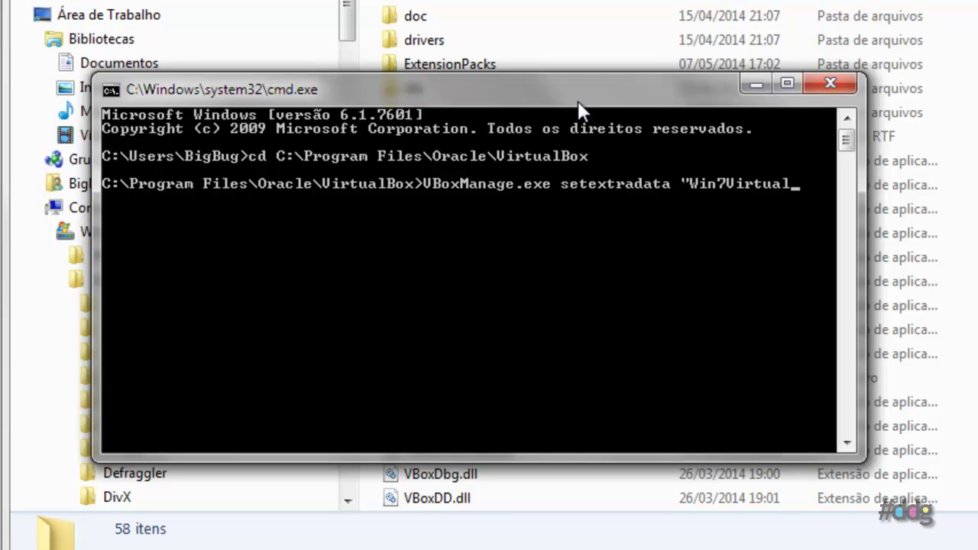
{"action": "type", "text": "\" Custom"}
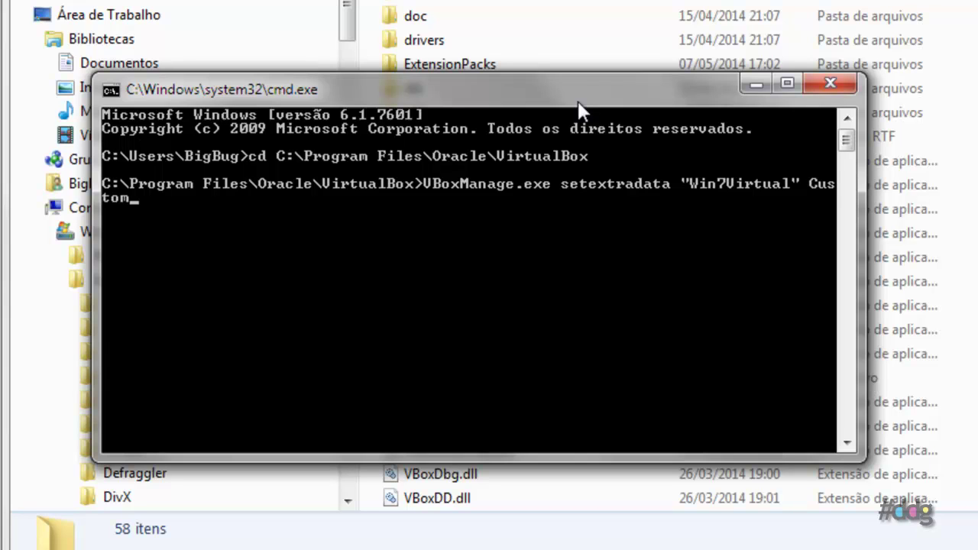
{"action": "type", "text": "VideoMode1"}
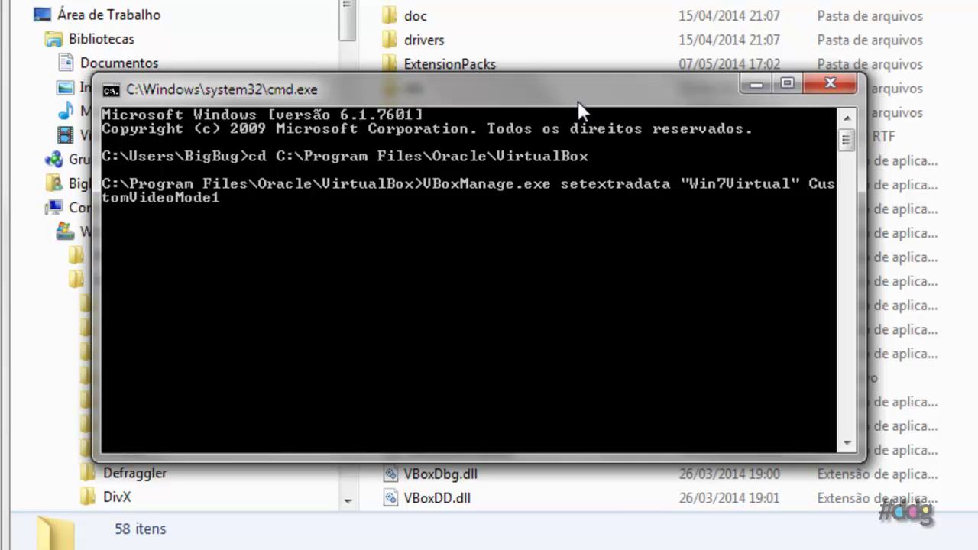
{"action": "type", "text": " 1280x720x"}
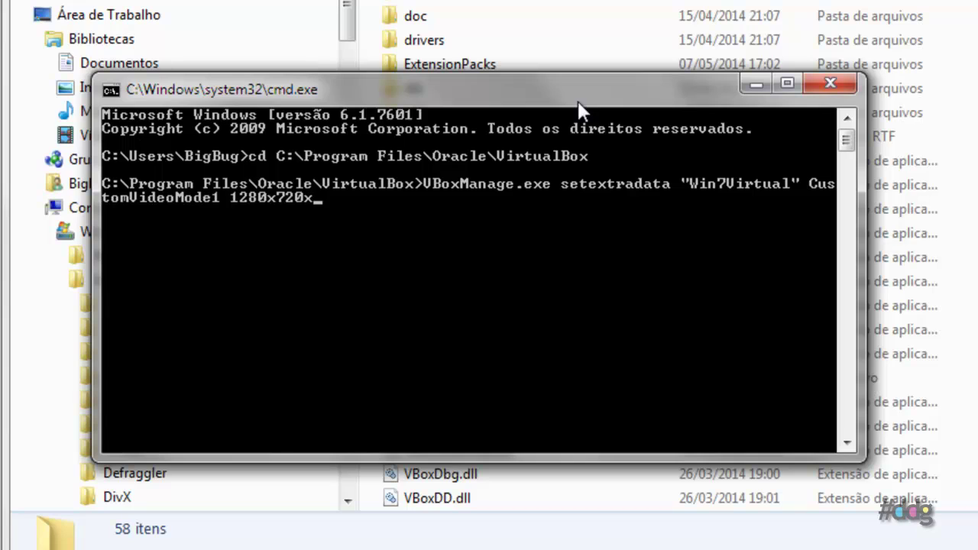
{"action": "type", "text": "32"}
{"action": "key", "text": "Escape"}
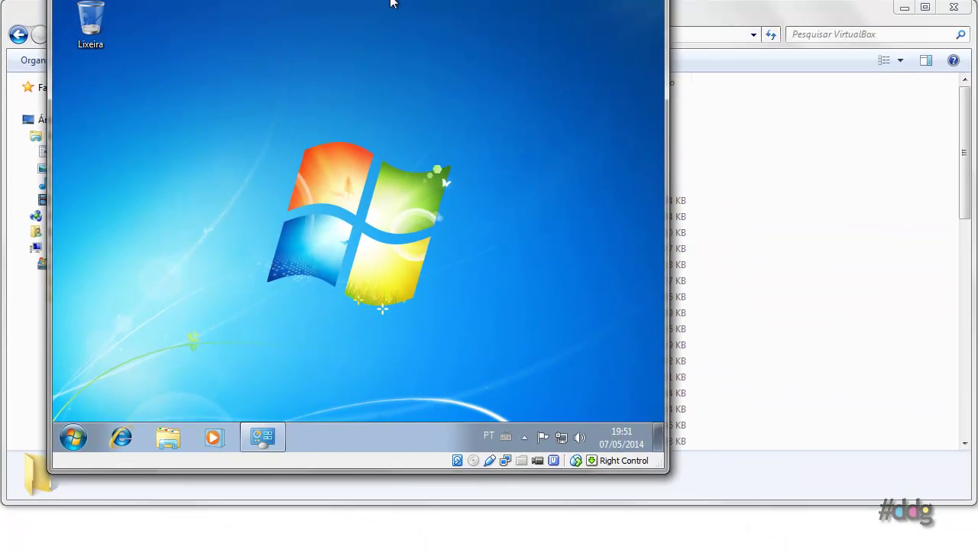
Move the machine window to the screen's left edge and open the guest desktop's screen resolution settings.
{"action": "left_click_drag", "start_coordinate": [393, 0], "coordinate": [340, 1]}
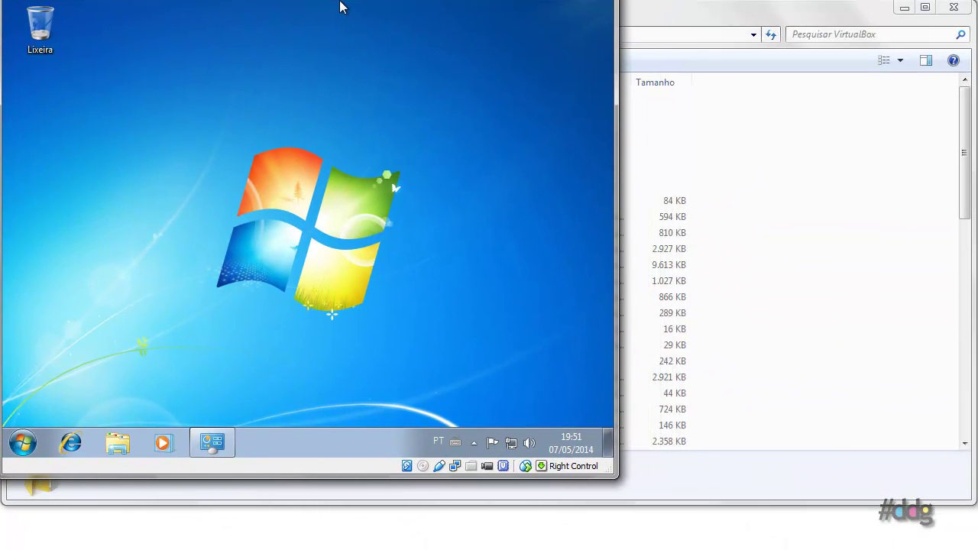
{"action": "right_click", "coordinate": [275, 163]}
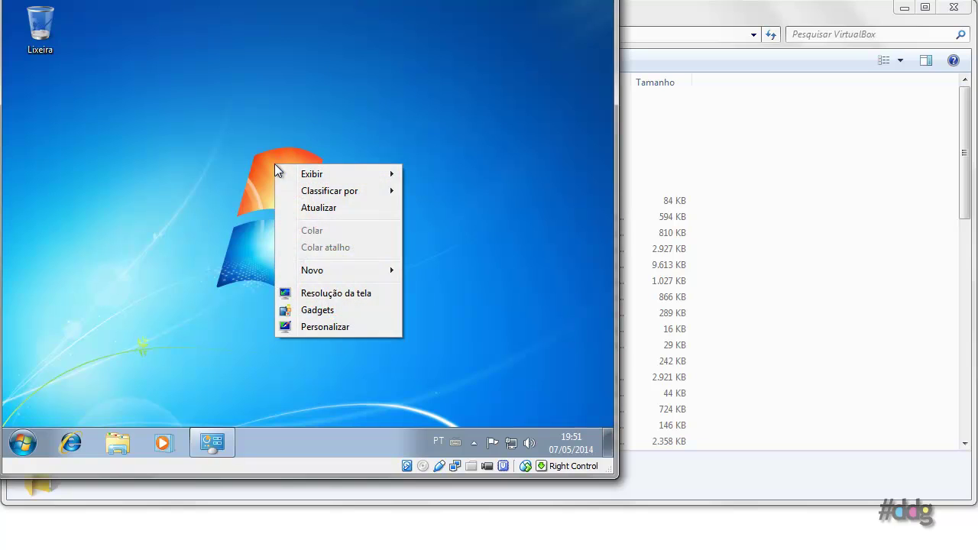
{"action": "left_click", "coordinate": [305, 295]}
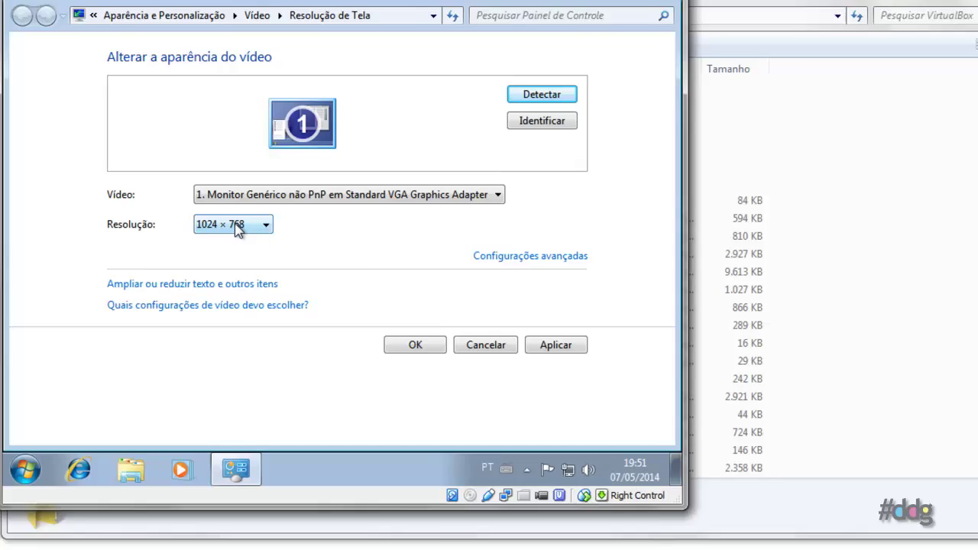
Set the guest's screen resolution to 1280 × 720, keep the changes, and close the display settings.
{"action": "left_click", "coordinate": [211, 222]}
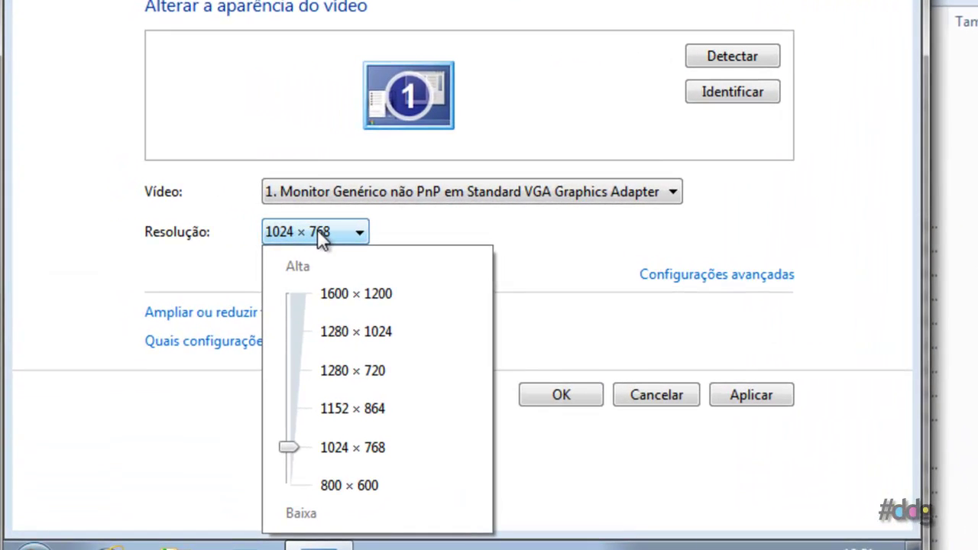
{"action": "left_click", "coordinate": [340, 371]}
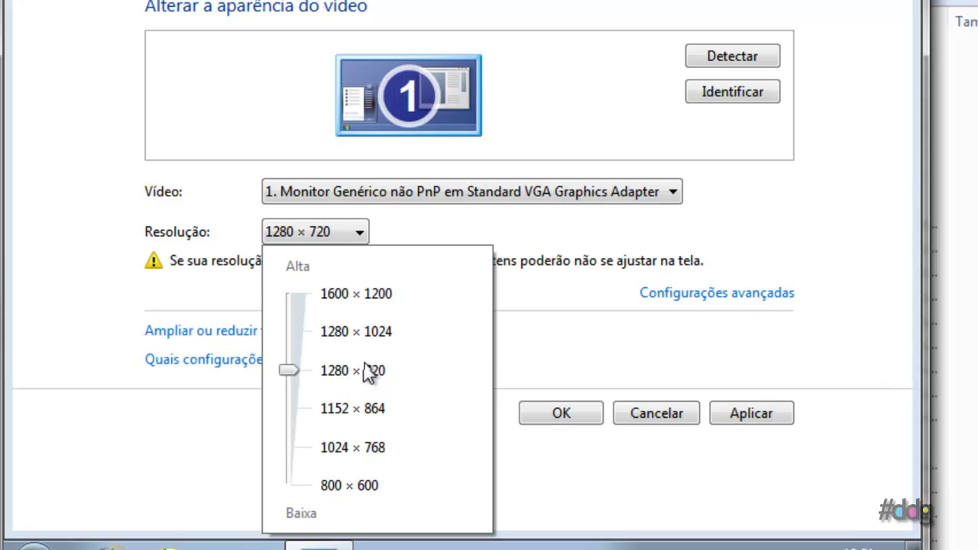
{"action": "left_click", "coordinate": [419, 236]}
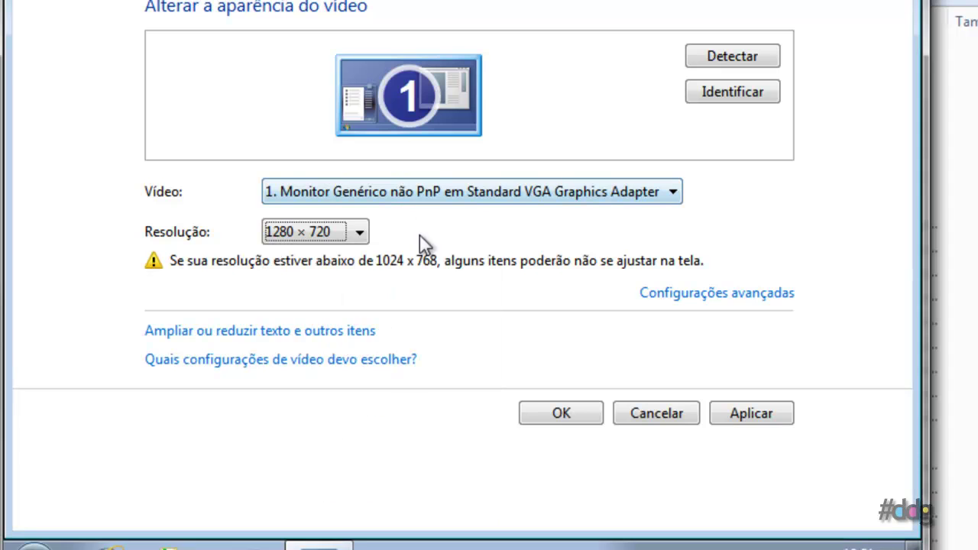
{"action": "left_click", "coordinate": [763, 415]}
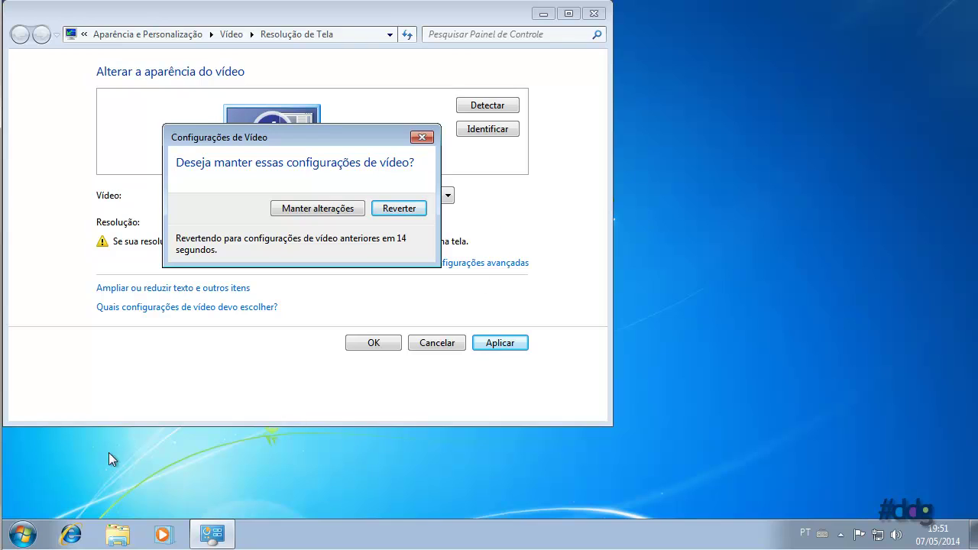
{"action": "left_click", "coordinate": [304, 212]}
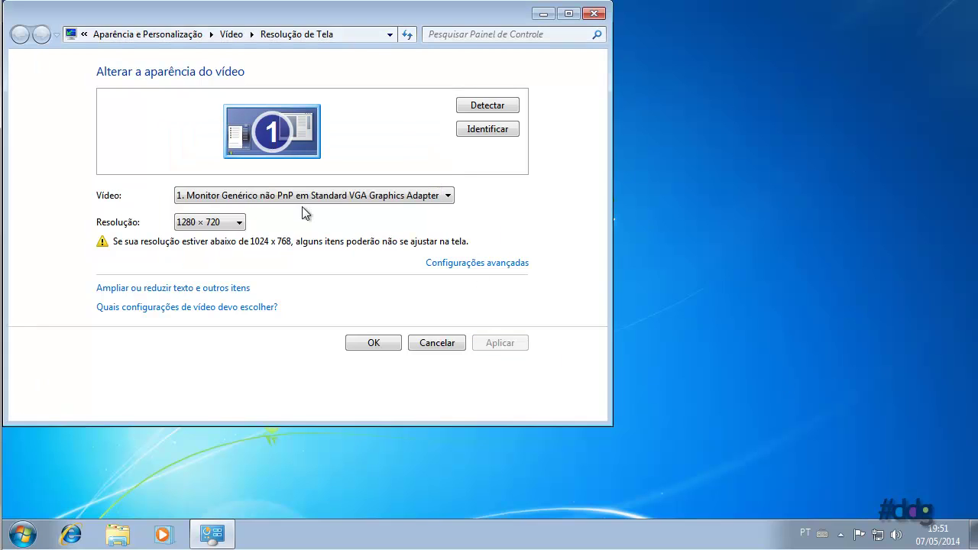
{"action": "left_click", "coordinate": [384, 348]}
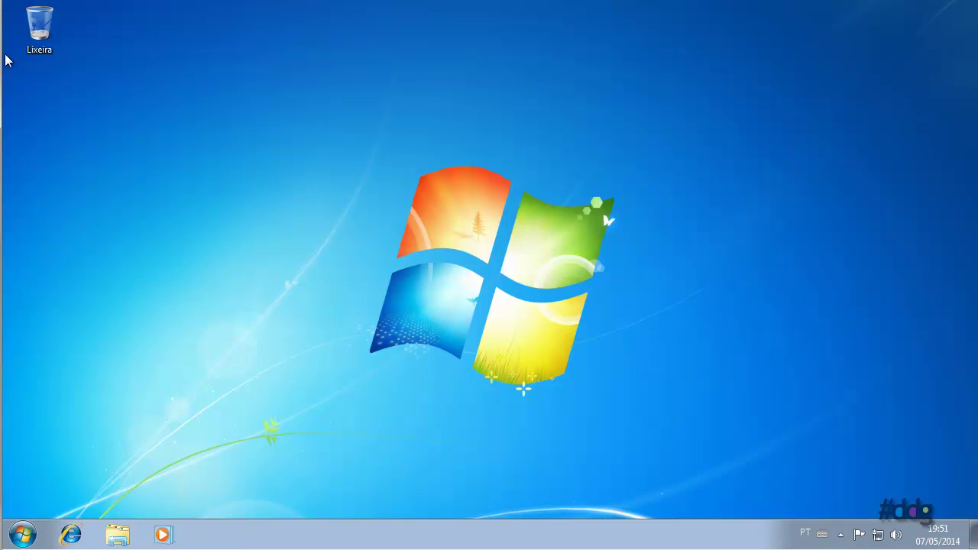